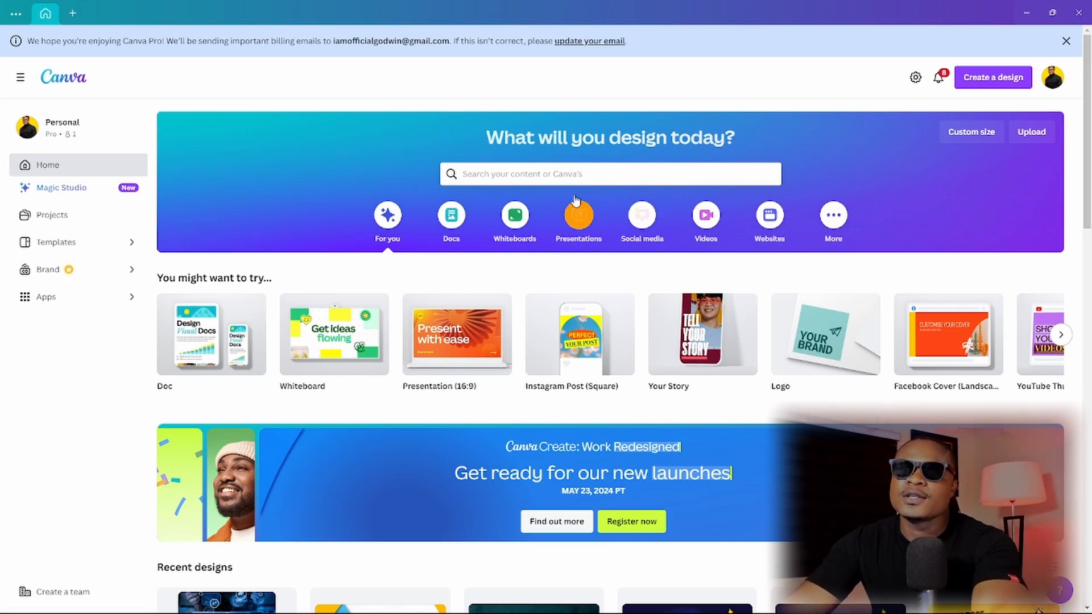
- Search the templates for "clothing line logo"
{"action": "scroll", "coordinate": [585, 244], "scroll_direction": "down", "scroll_amount": 1}
{"action": "scroll", "coordinate": [584, 244], "scroll_direction": "up", "scroll_amount": 1}
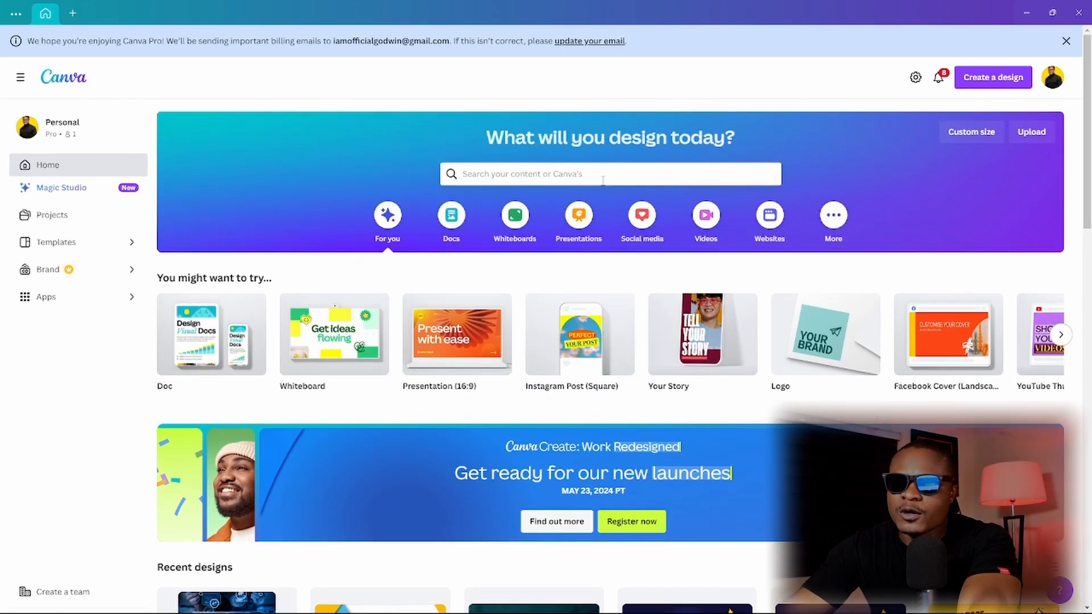
{"action": "left_click", "coordinate": [556, 175]}
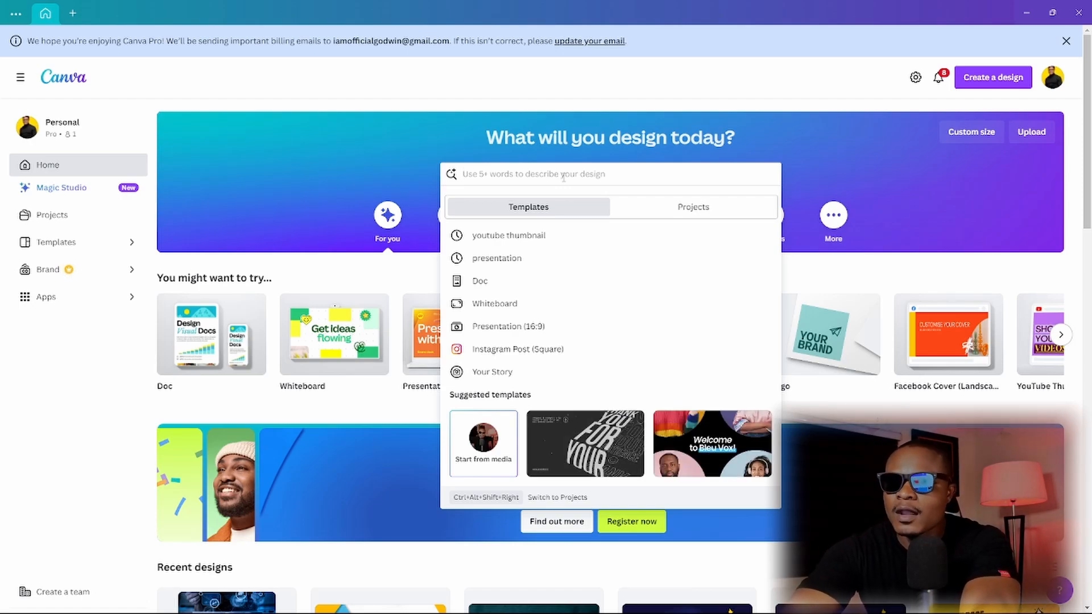
{"action": "type", "text": "l"}
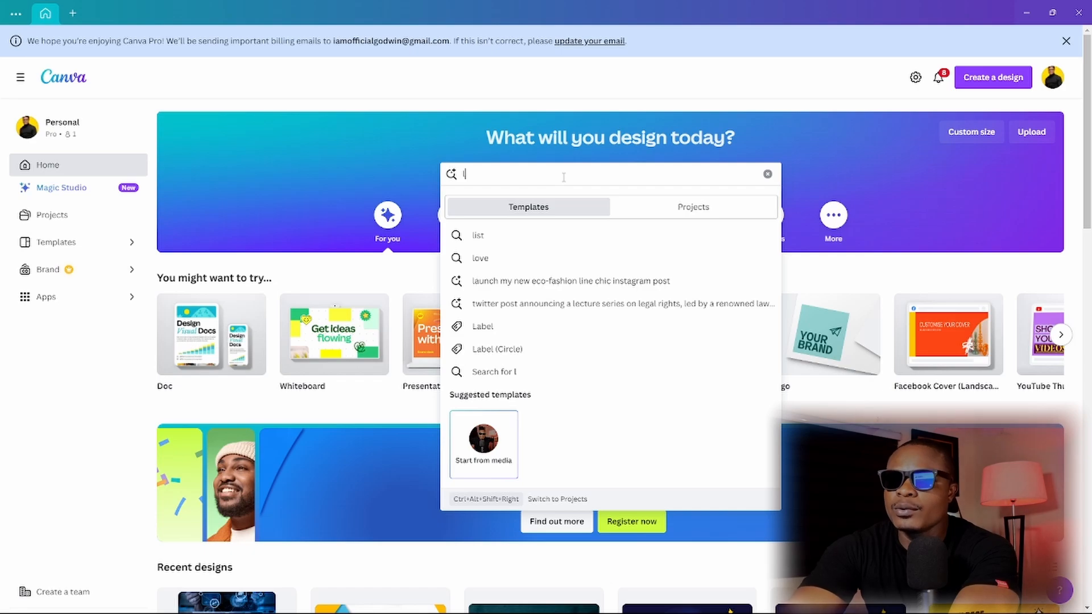
{"action": "key", "text": "BackSpace"}
{"action": "type", "text": "clo"}
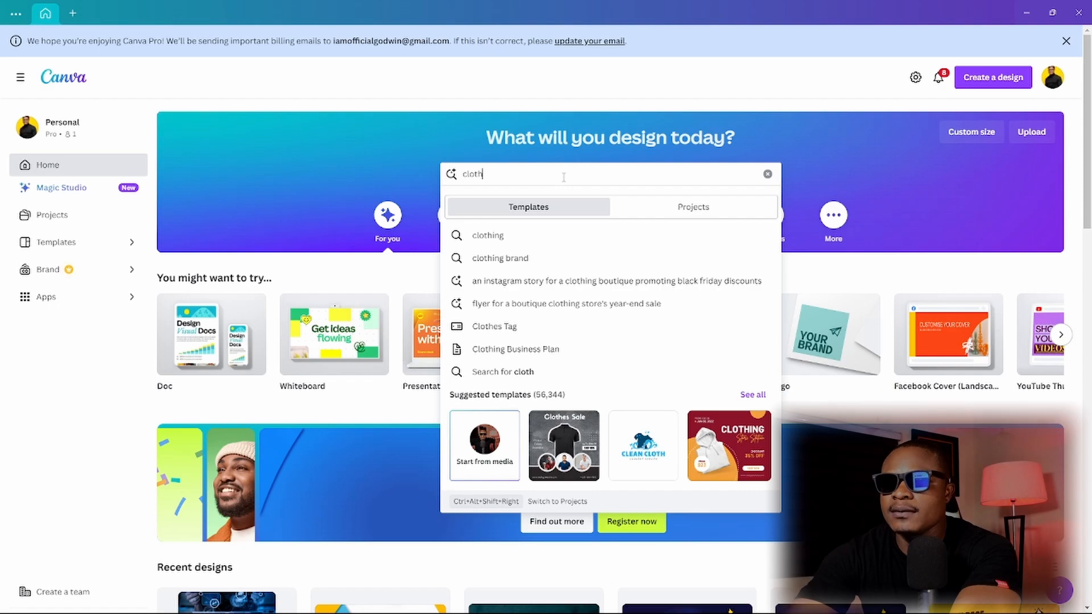
{"action": "type", "text": "th"}
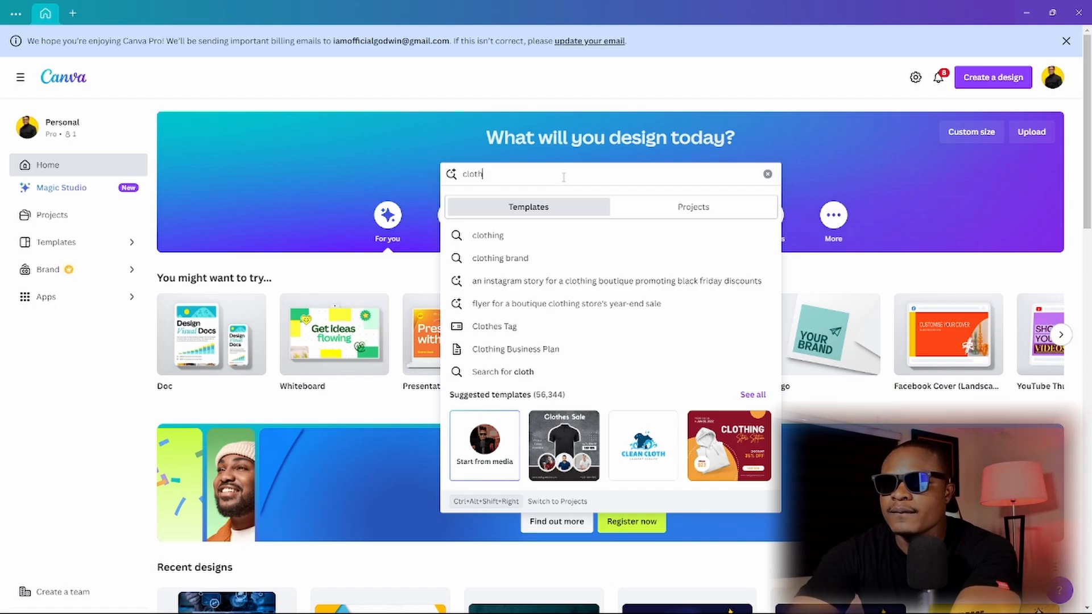
{"action": "type", "text": "ing lin"}
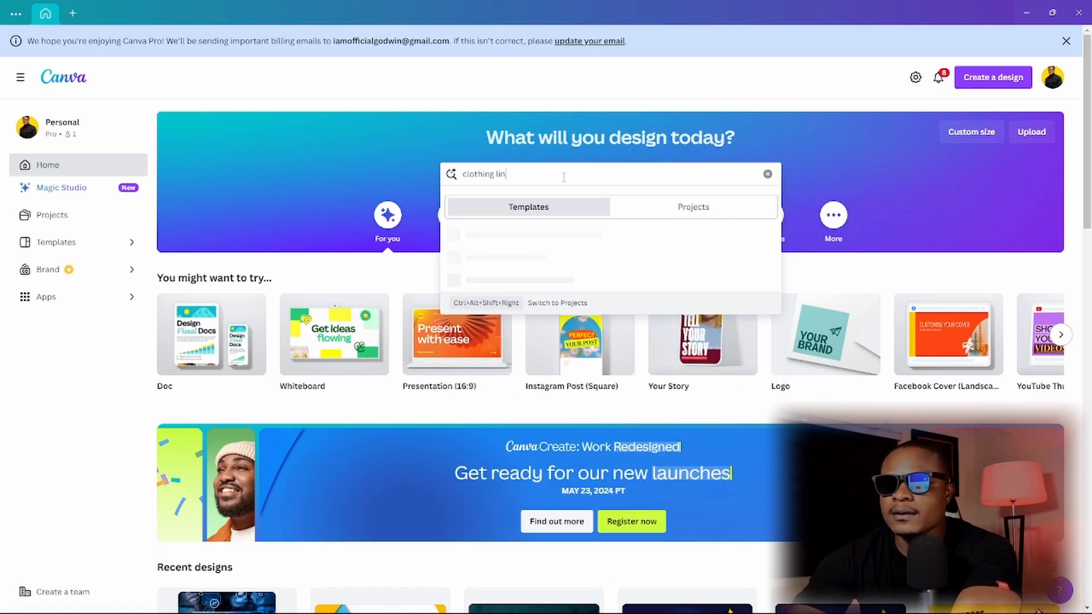
{"action": "type", "text": "e logo"}
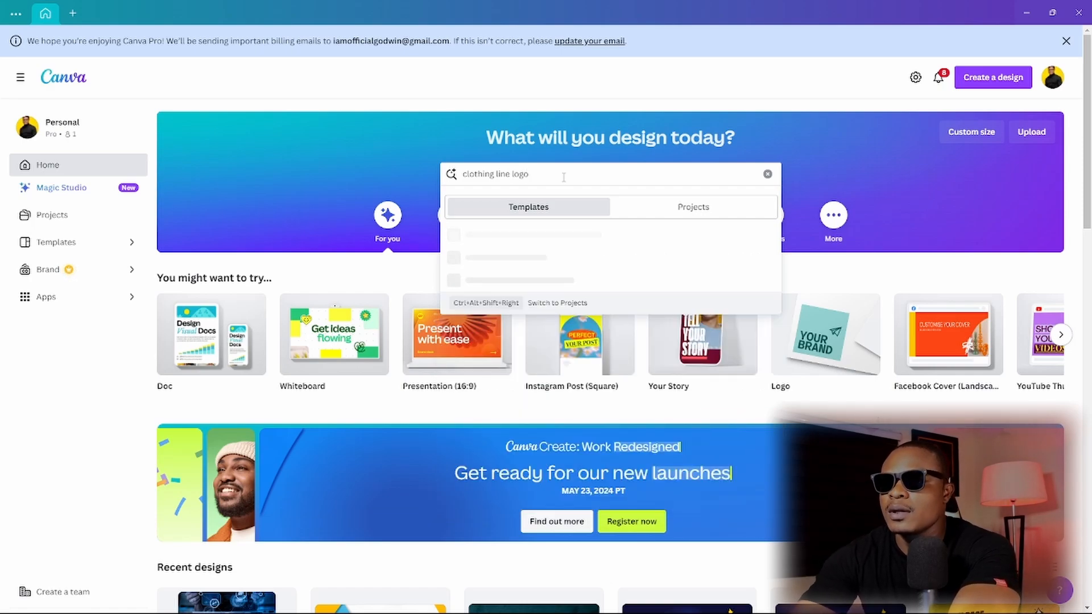
{"action": "key", "text": "Return"}
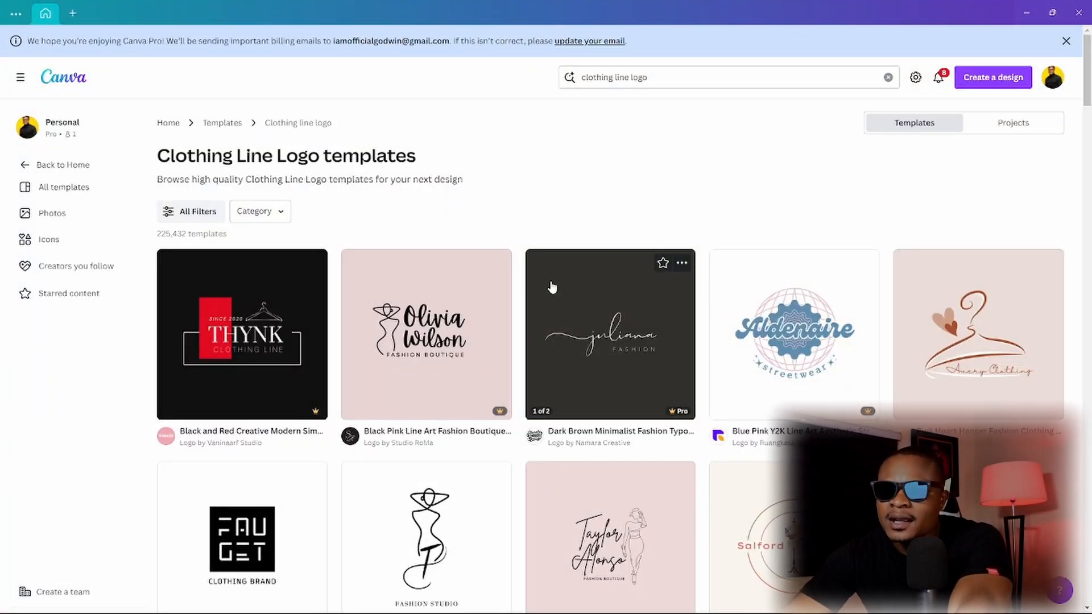
- Browse the clothing line logo templates for a suitable design to start from
{"action": "scroll", "coordinate": [634, 308], "scroll_direction": "down", "scroll_amount": 3}
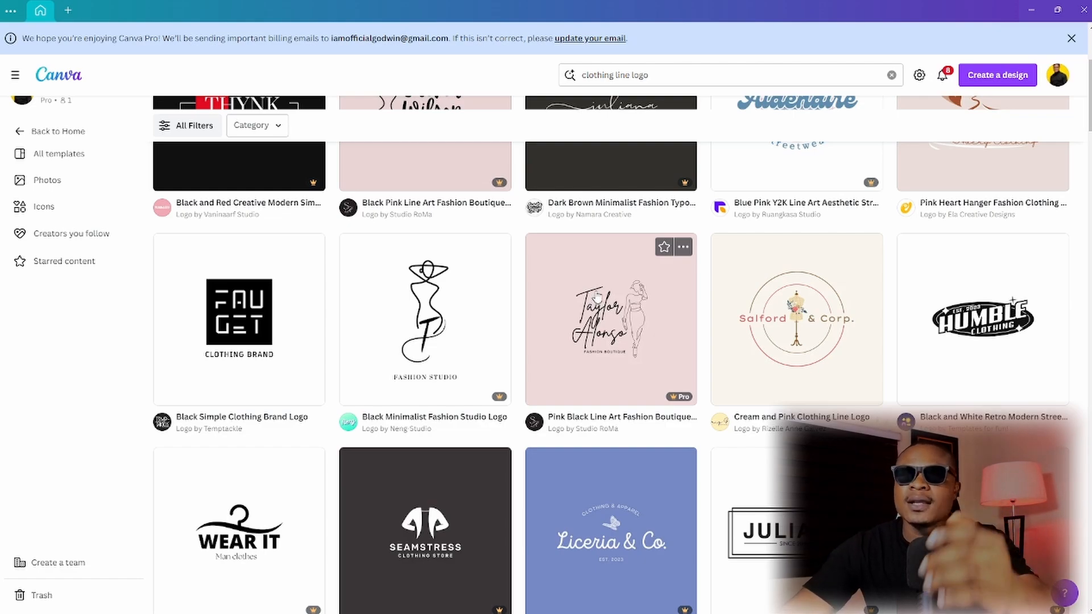
{"action": "scroll", "coordinate": [598, 296], "scroll_direction": "up", "scroll_amount": 4}
{"action": "scroll", "coordinate": [637, 296], "scroll_direction": "down", "scroll_amount": 6}
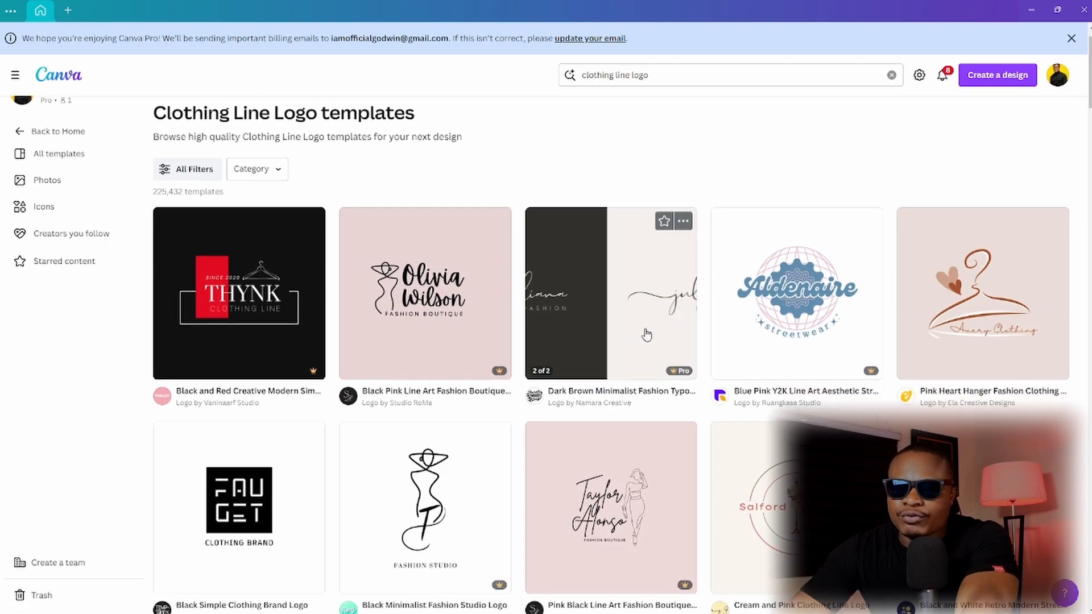
{"action": "scroll", "coordinate": [597, 313], "scroll_direction": "down", "scroll_amount": 3}
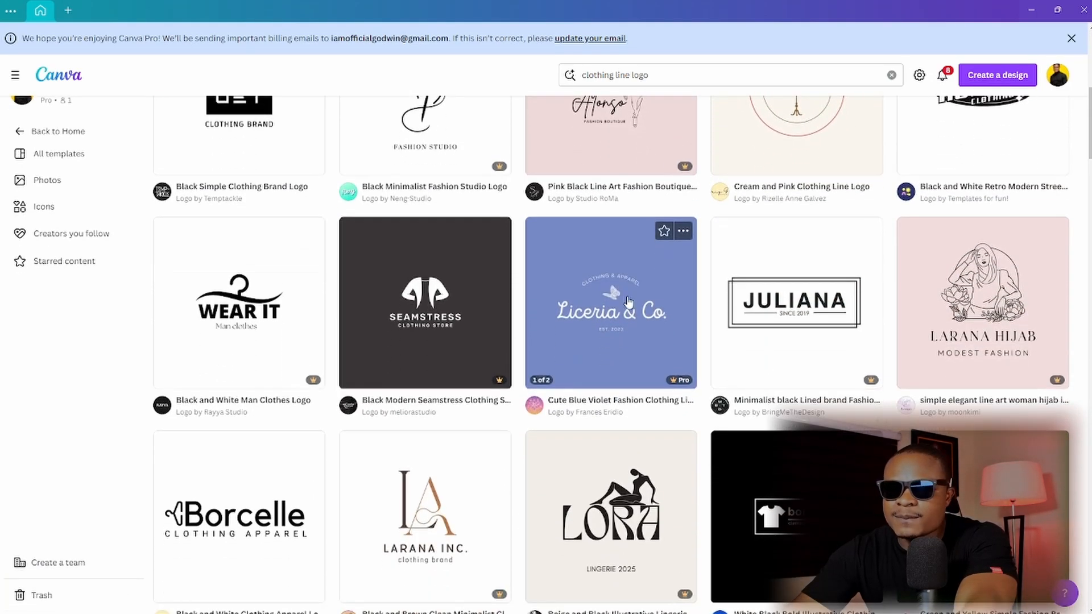
{"action": "scroll", "coordinate": [645, 310], "scroll_direction": "up", "scroll_amount": 1}
{"action": "scroll", "coordinate": [644, 310], "scroll_direction": "down", "scroll_amount": 3}
{"action": "scroll", "coordinate": [644, 306], "scroll_direction": "down", "scroll_amount": 2}
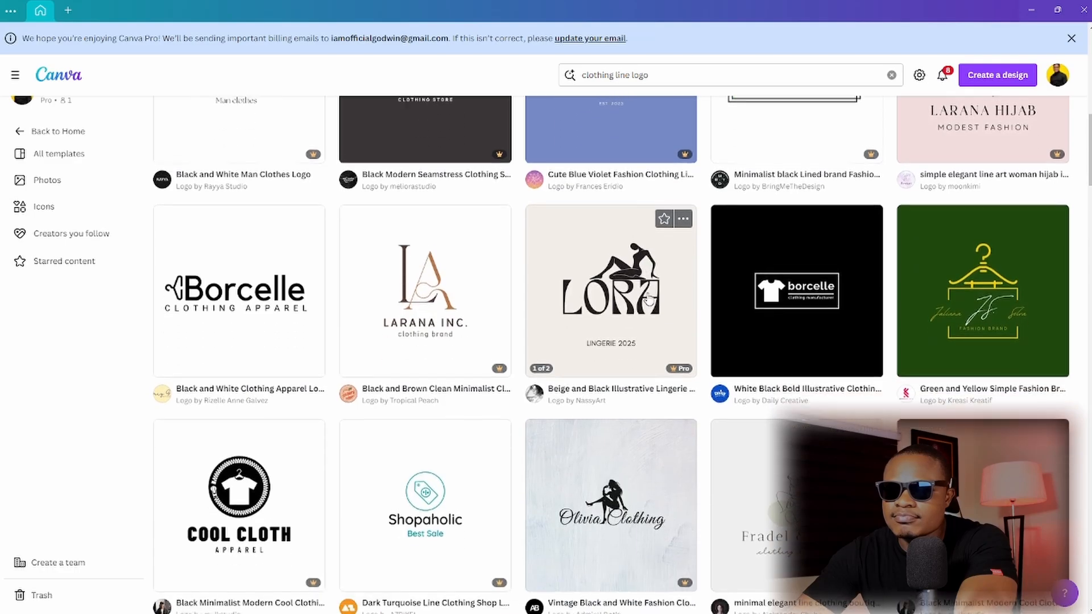
{"action": "scroll", "coordinate": [627, 282], "scroll_direction": "down", "scroll_amount": 2}
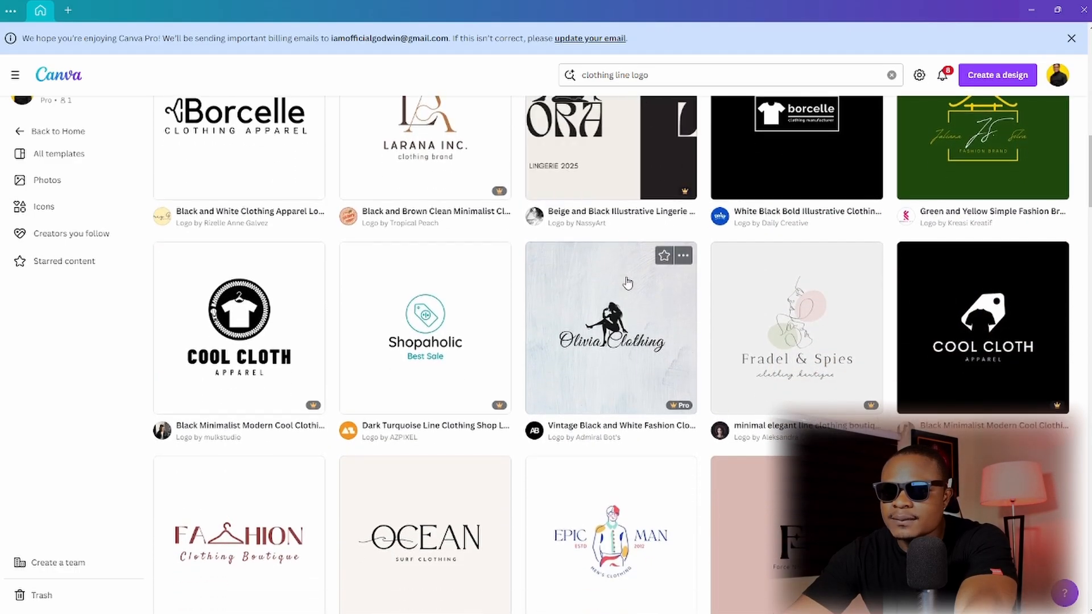
{"action": "scroll", "coordinate": [631, 281], "scroll_direction": "down", "scroll_amount": 4}
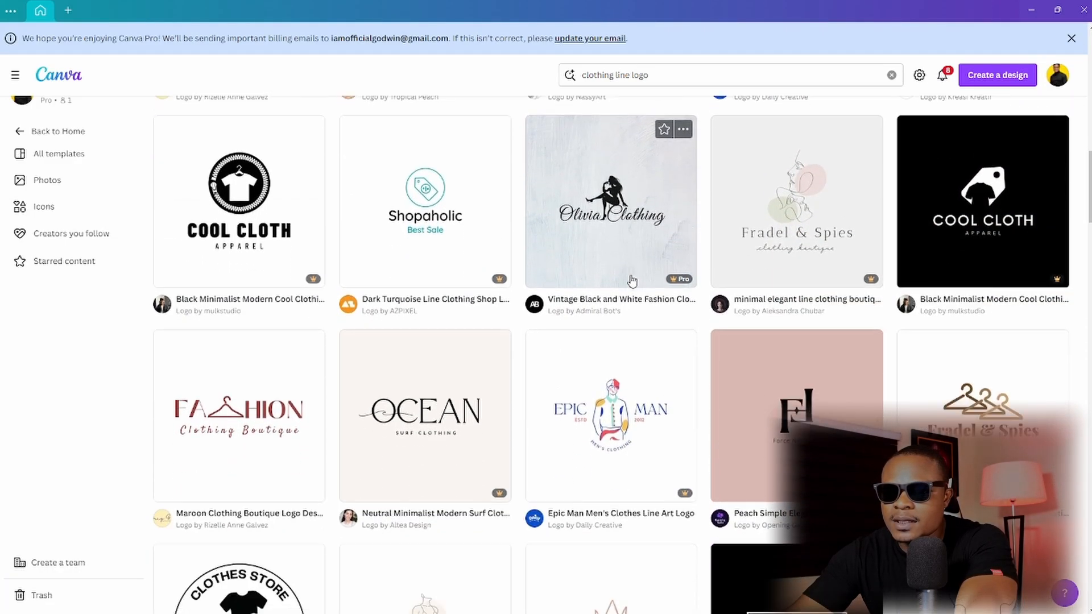
{"action": "scroll", "coordinate": [631, 281], "scroll_direction": "up", "scroll_amount": 10}
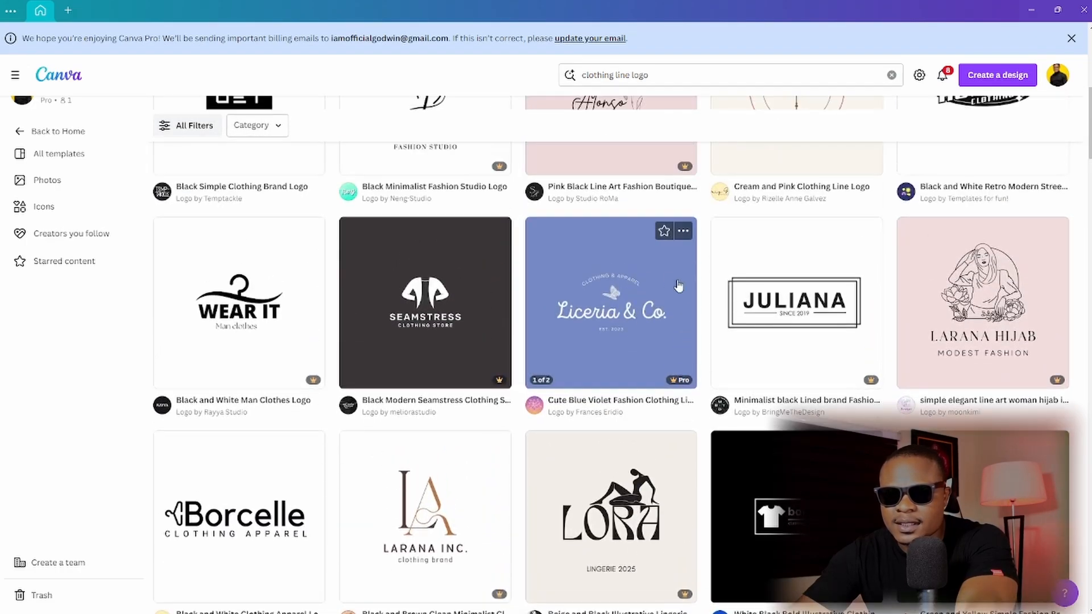
{"action": "scroll", "coordinate": [683, 306], "scroll_direction": "up", "scroll_amount": 4}
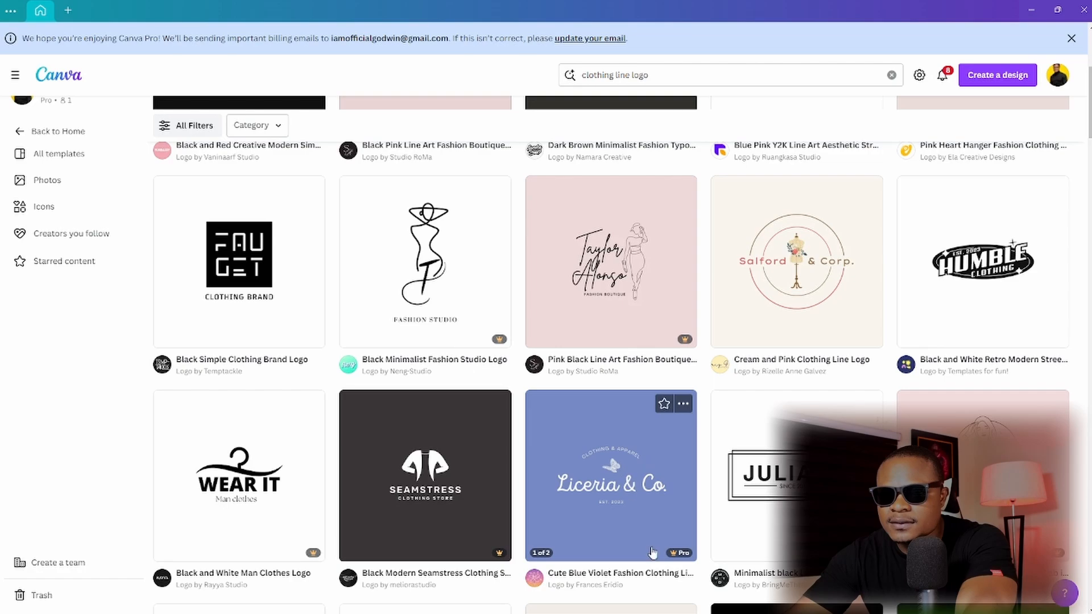
- Open the Black Modern Seamstress Clothing Store Logo template for customizing and return to the template results
{"action": "left_click", "coordinate": [445, 468]}
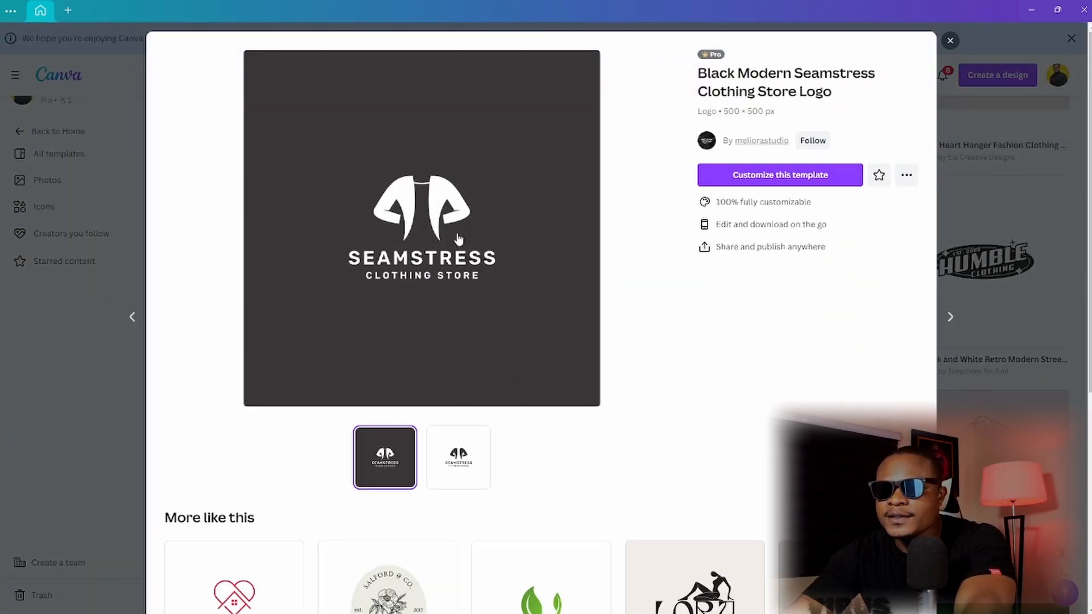
{"action": "left_click", "coordinate": [788, 178]}
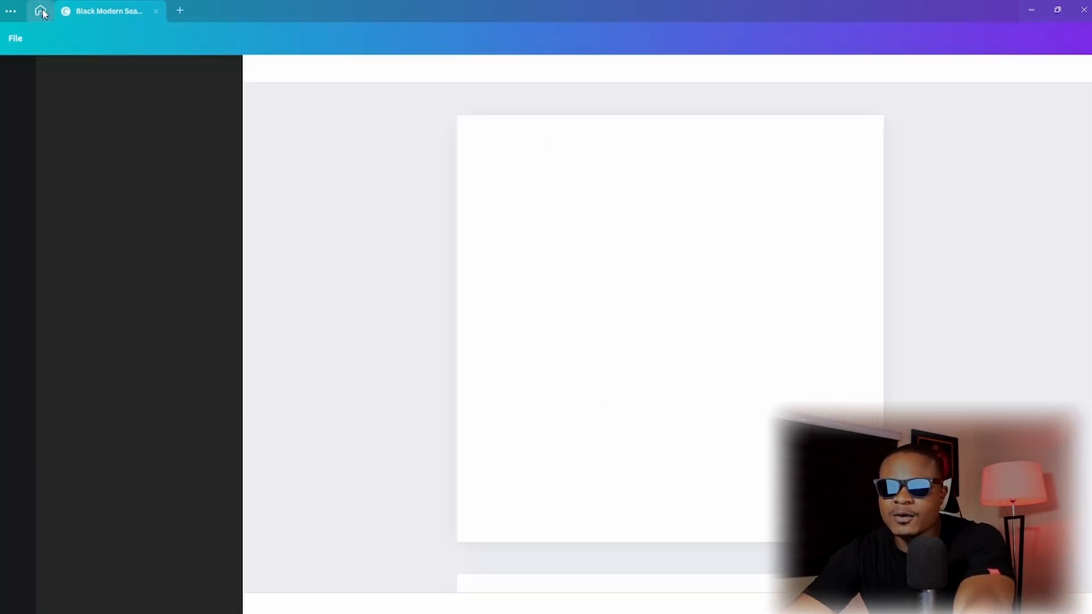
{"action": "left_click", "coordinate": [41, 9]}
{"action": "left_click", "coordinate": [951, 41]}
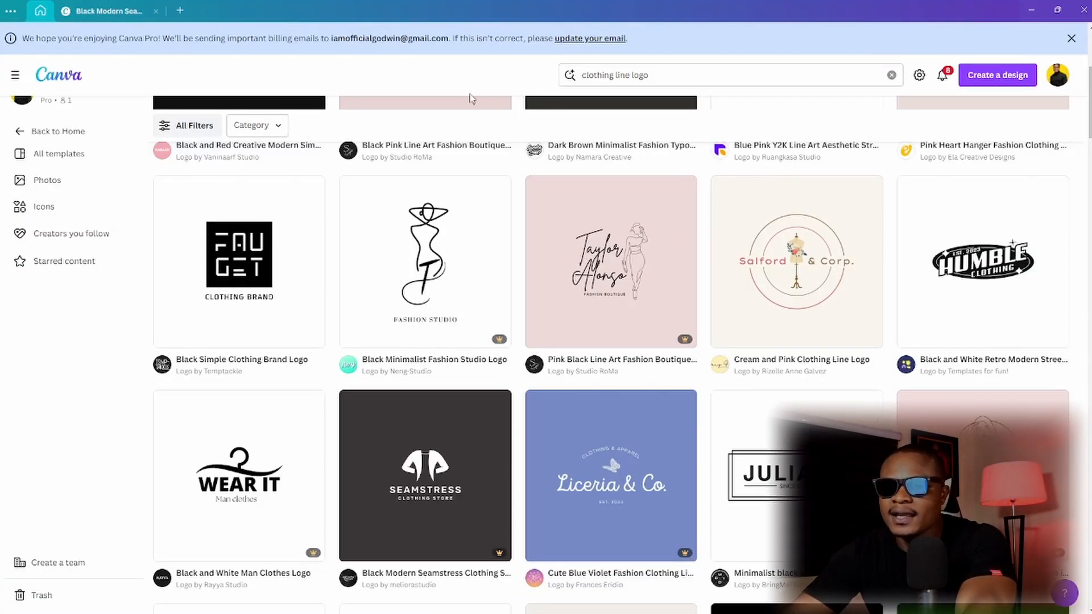
- Search the templates for "fonts" and check the opened Seamstress logo design before returning to the results
{"action": "scroll", "coordinate": [483, 93], "scroll_direction": "up", "scroll_amount": 5}
{"action": "left_click_drag", "start_coordinate": [676, 80], "coordinate": [554, 80]}
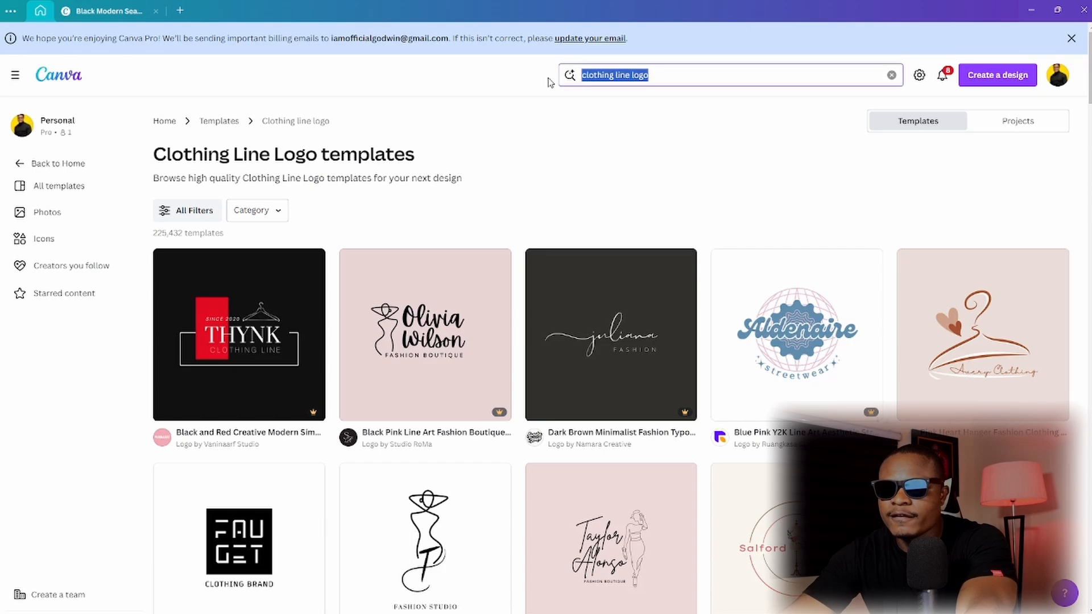
{"action": "type", "text": "fonts"}
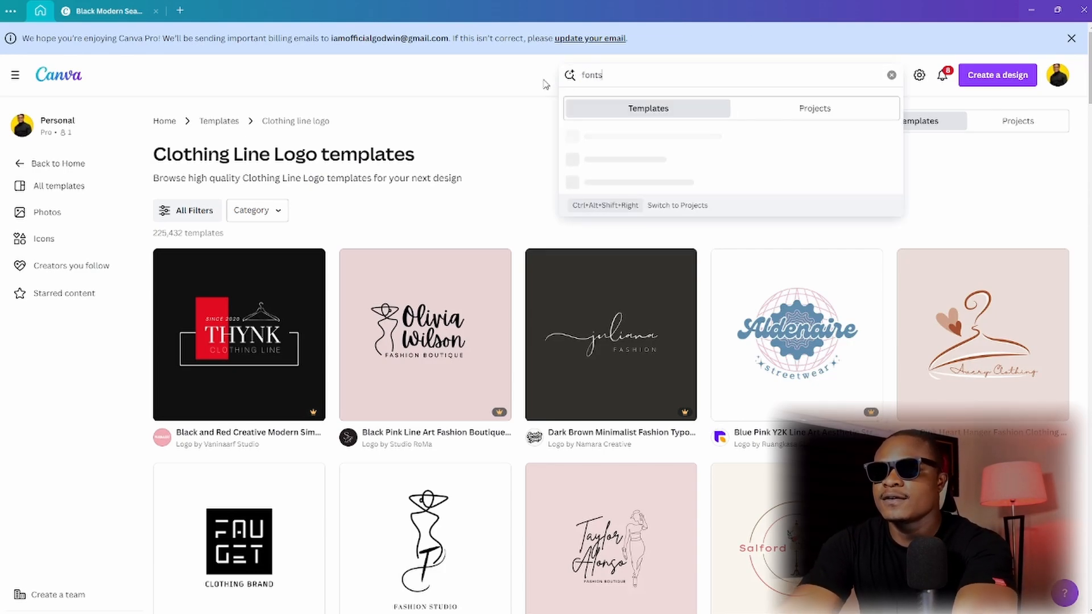
{"action": "key", "text": "Return"}
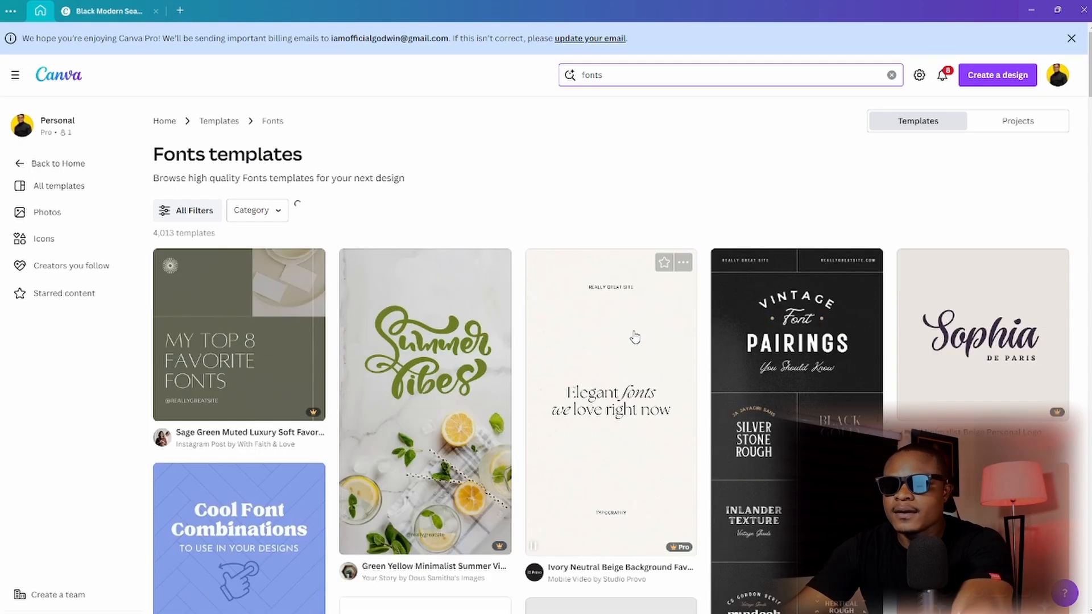
{"action": "left_click", "coordinate": [88, 13]}
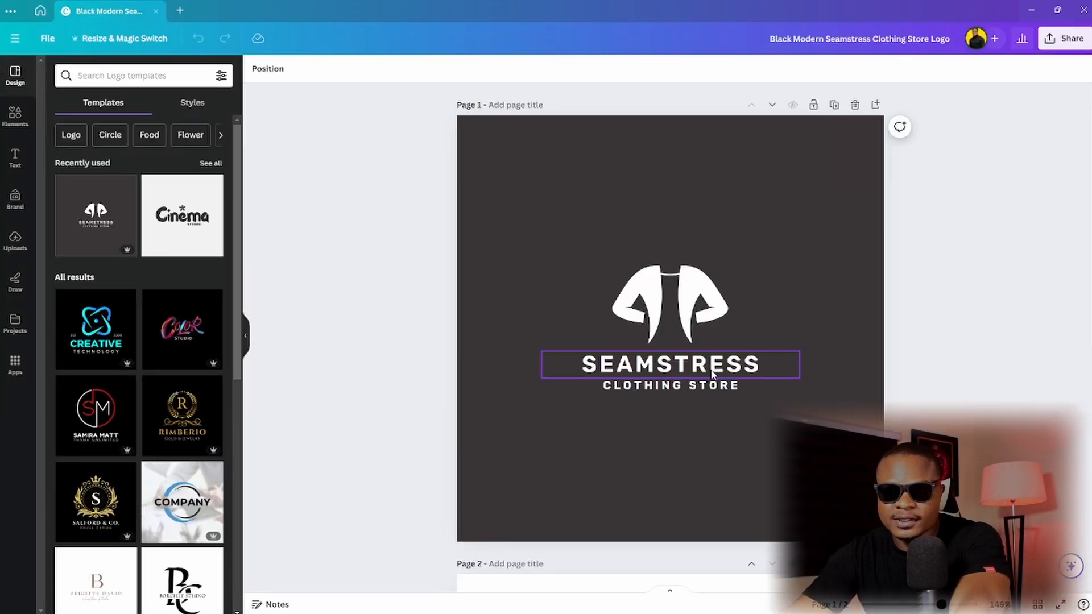
{"action": "left_click", "coordinate": [39, 10]}
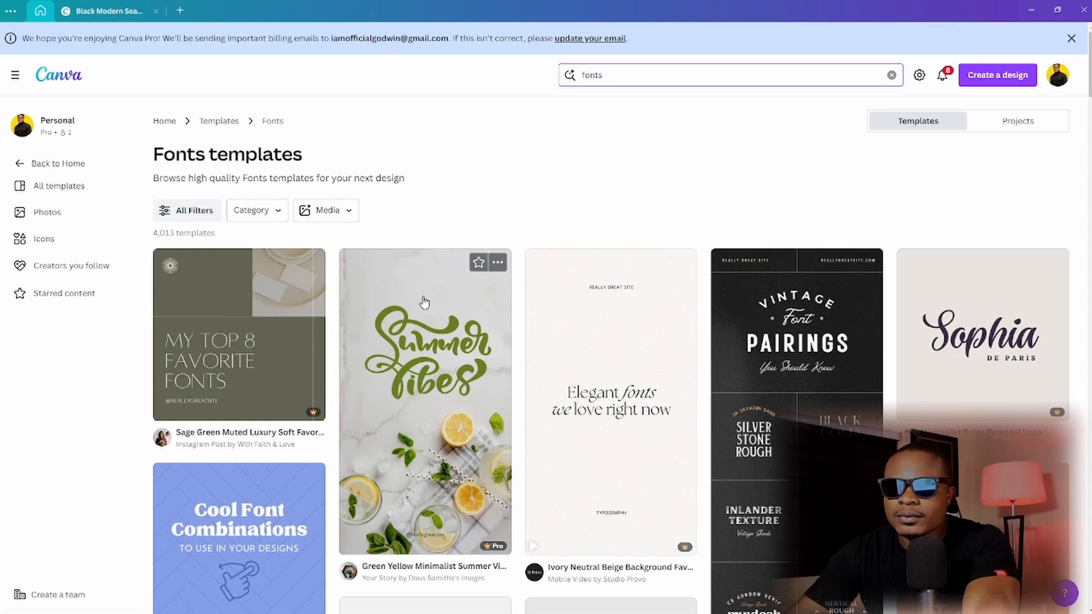
- Open the Cream and Orange Modern Font Food Logo template for customizing and return to the font templates
{"action": "scroll", "coordinate": [803, 418], "scroll_direction": "down", "scroll_amount": 1}
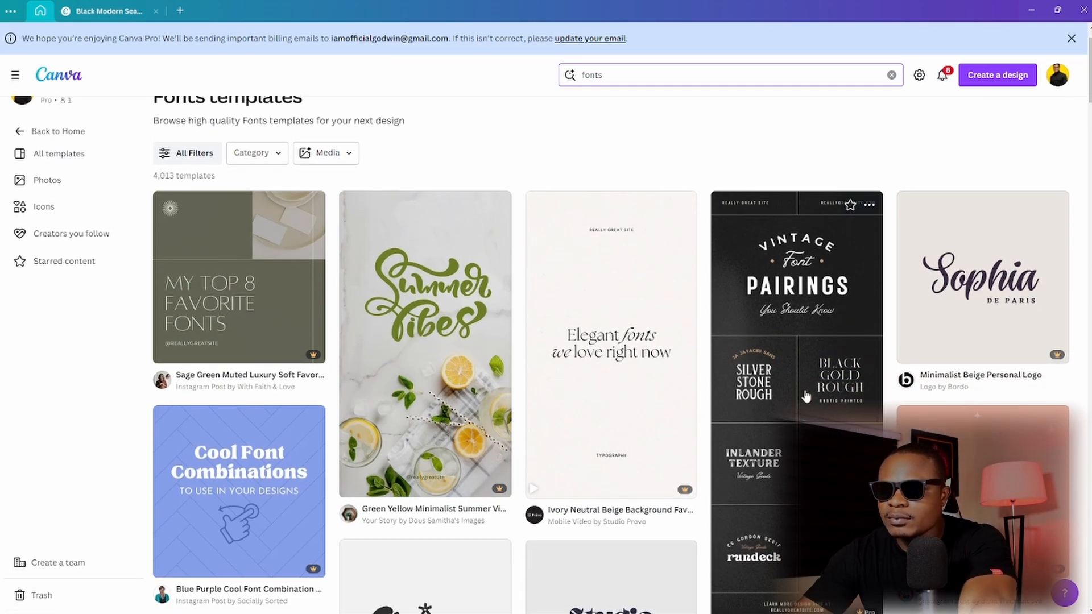
{"action": "scroll", "coordinate": [807, 396], "scroll_direction": "down", "scroll_amount": 2}
{"action": "scroll", "coordinate": [806, 391], "scroll_direction": "down", "scroll_amount": 5}
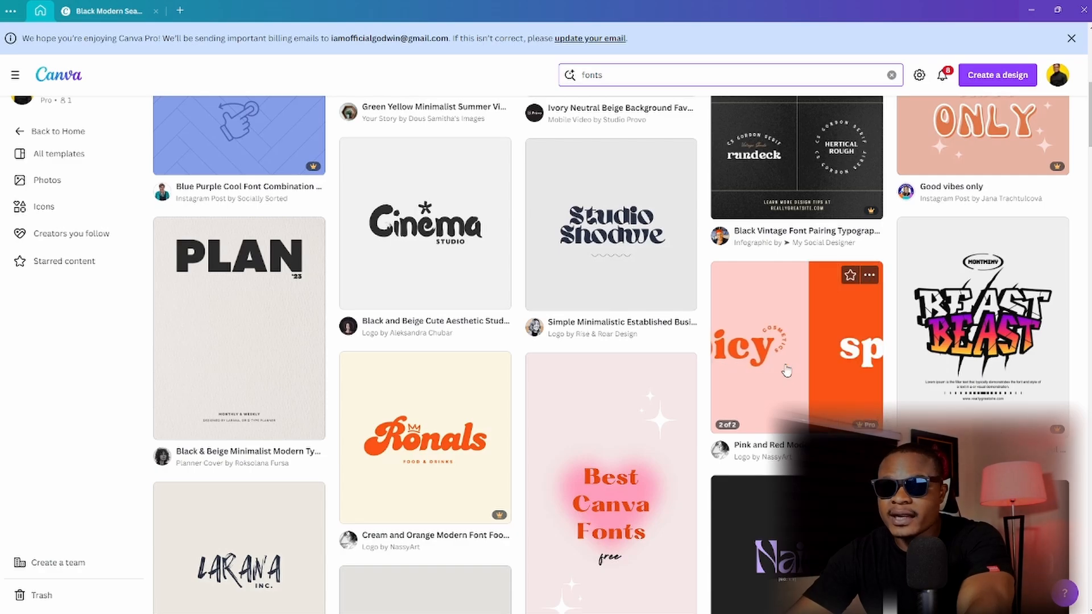
{"action": "scroll", "coordinate": [804, 336], "scroll_direction": "down", "scroll_amount": 2}
{"action": "scroll", "coordinate": [804, 336], "scroll_direction": "up", "scroll_amount": 3}
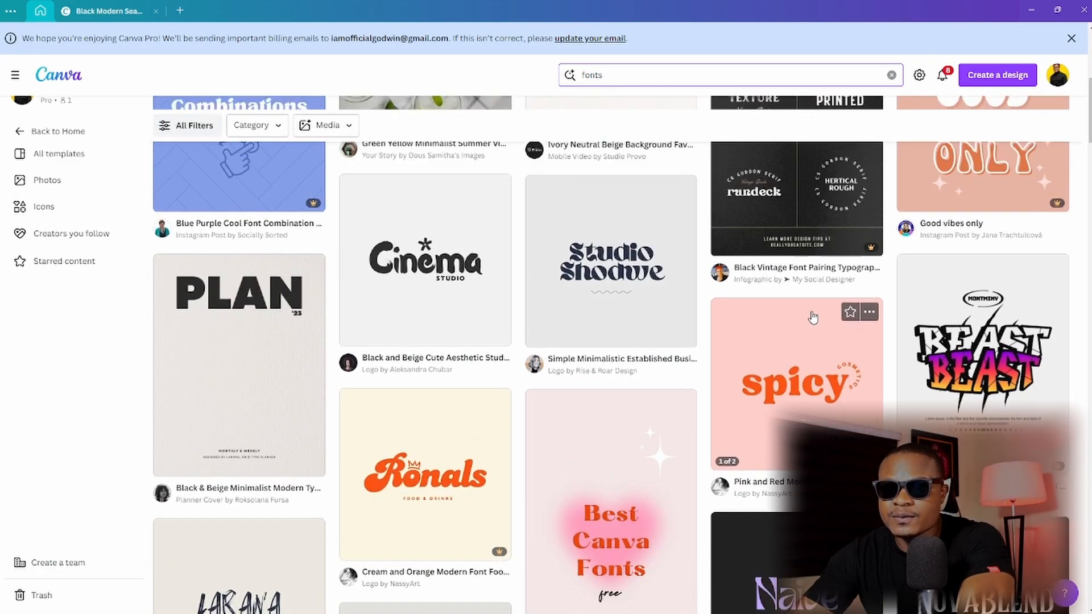
{"action": "left_click", "coordinate": [439, 478]}
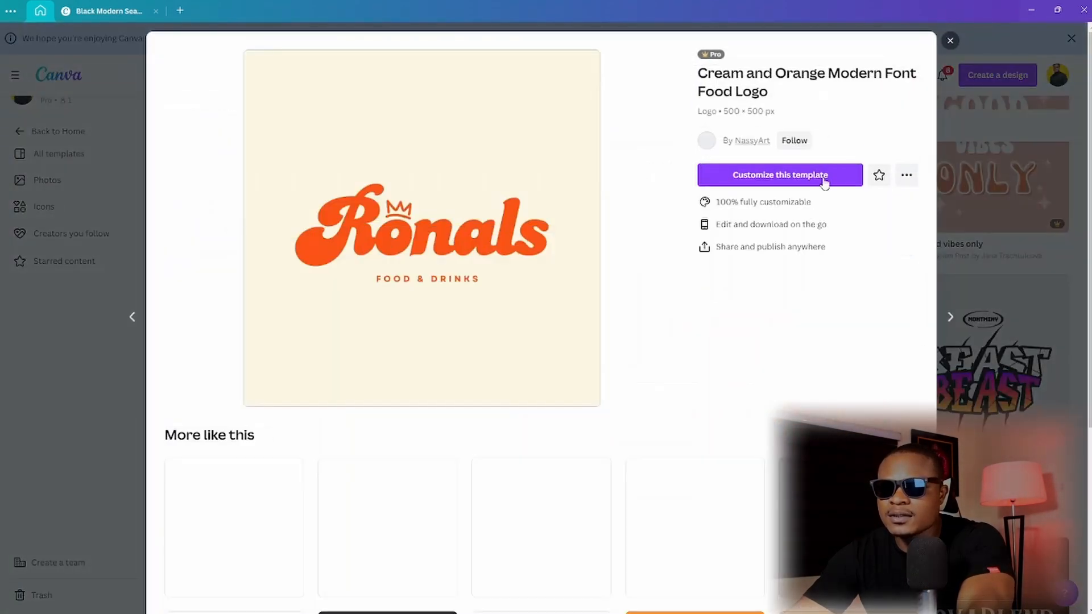
{"action": "left_click", "coordinate": [816, 174]}
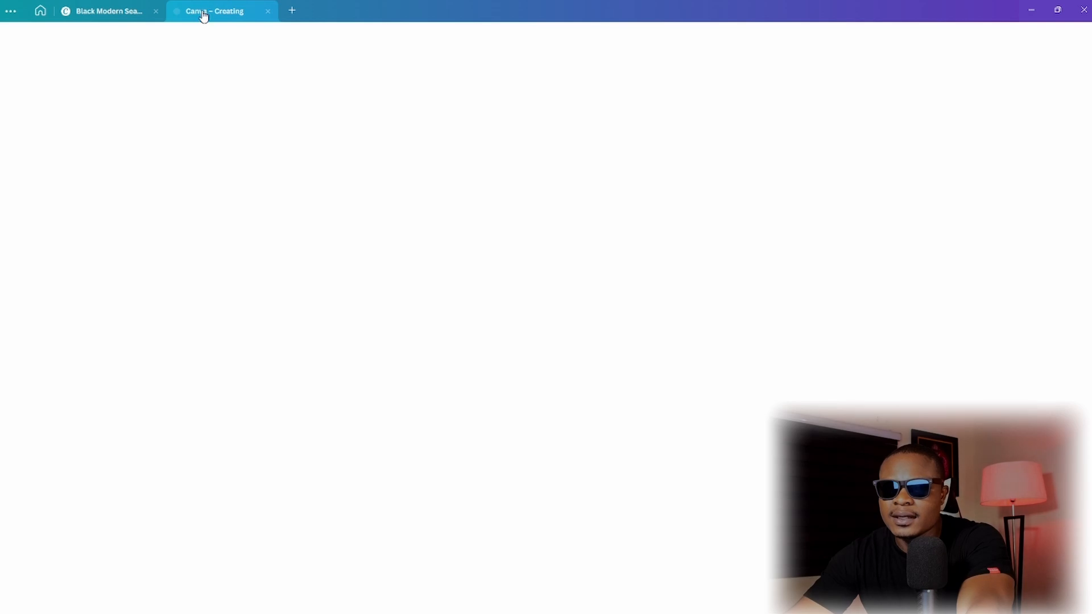
{"action": "left_click", "coordinate": [40, 10]}
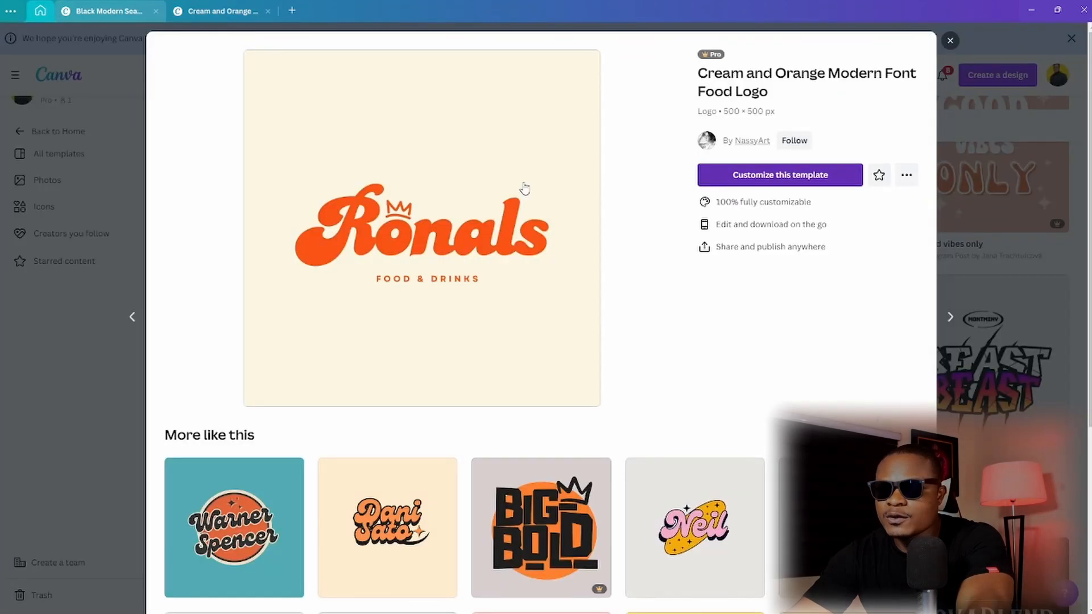
{"action": "left_click", "coordinate": [951, 40]}
{"action": "scroll", "coordinate": [948, 366], "scroll_direction": "up", "scroll_amount": 8}
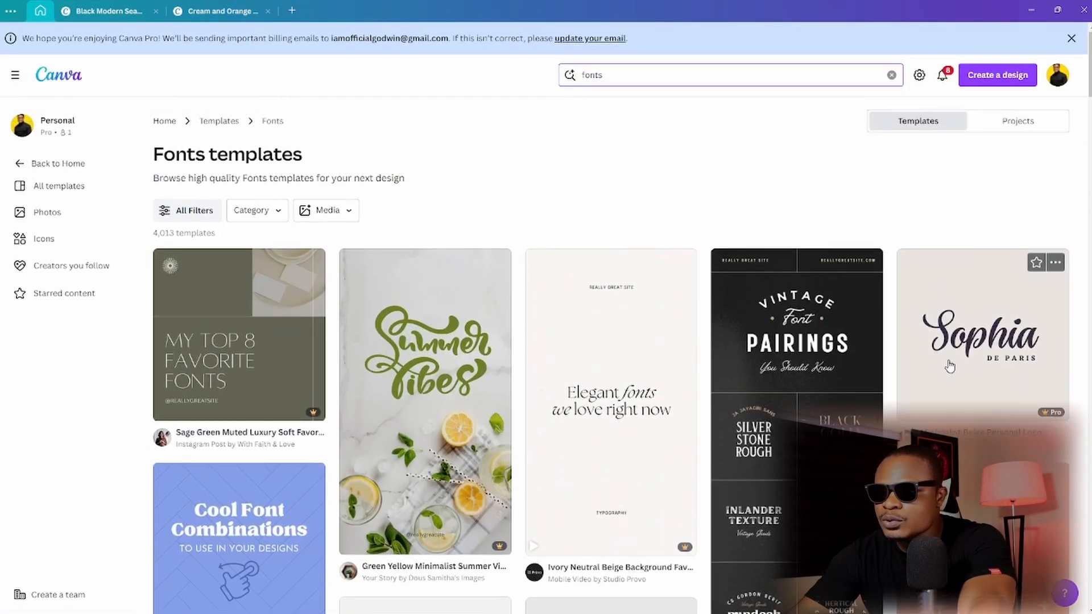
- Open the Minimalist Beige Personal Logo template for customizing, view the new design and switch to the Black Modern Seamstress design
{"action": "left_click", "coordinate": [987, 331]}
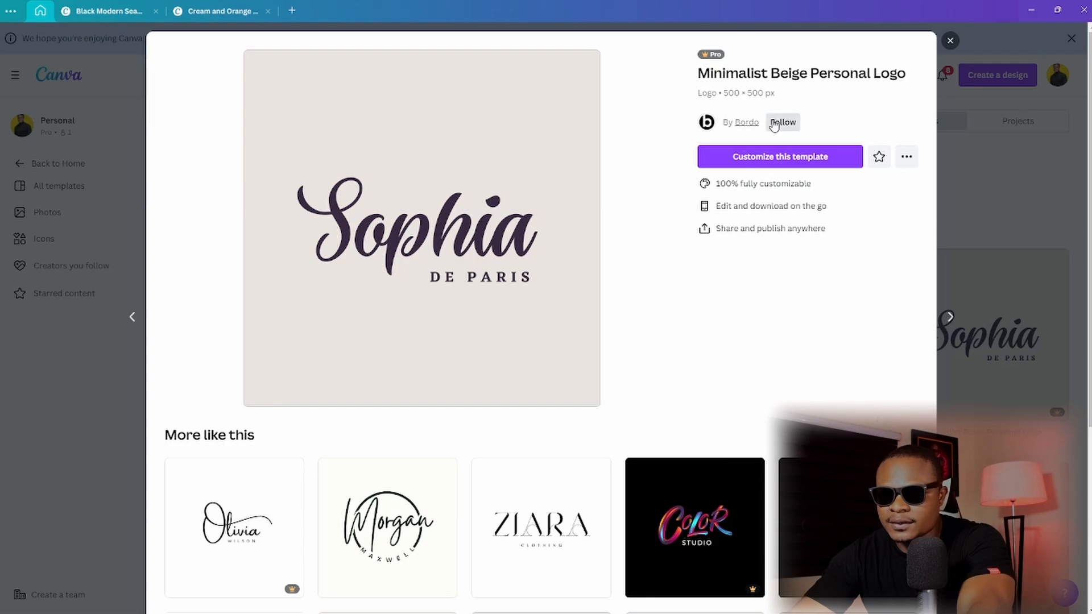
{"action": "left_click", "coordinate": [776, 164]}
{"action": "left_click", "coordinate": [39, 11]}
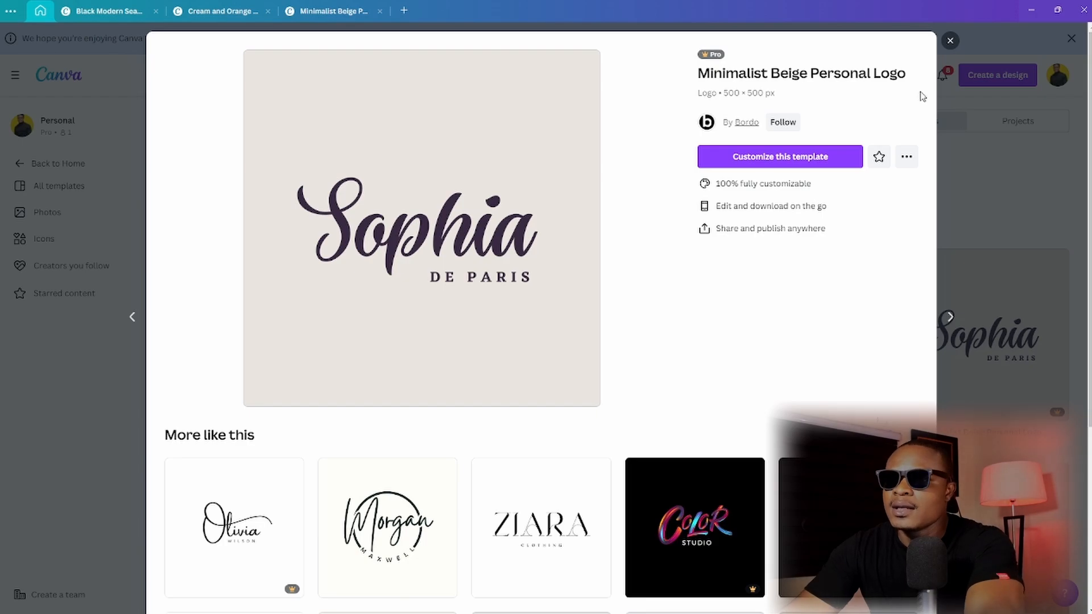
{"action": "left_click", "coordinate": [329, 11]}
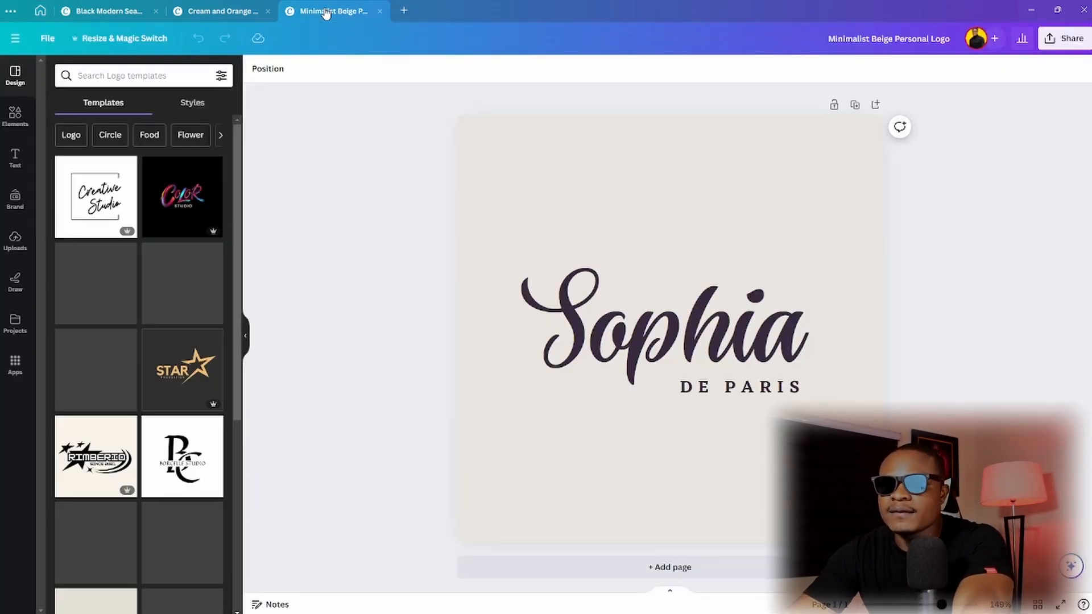
{"action": "left_click", "coordinate": [82, 12]}
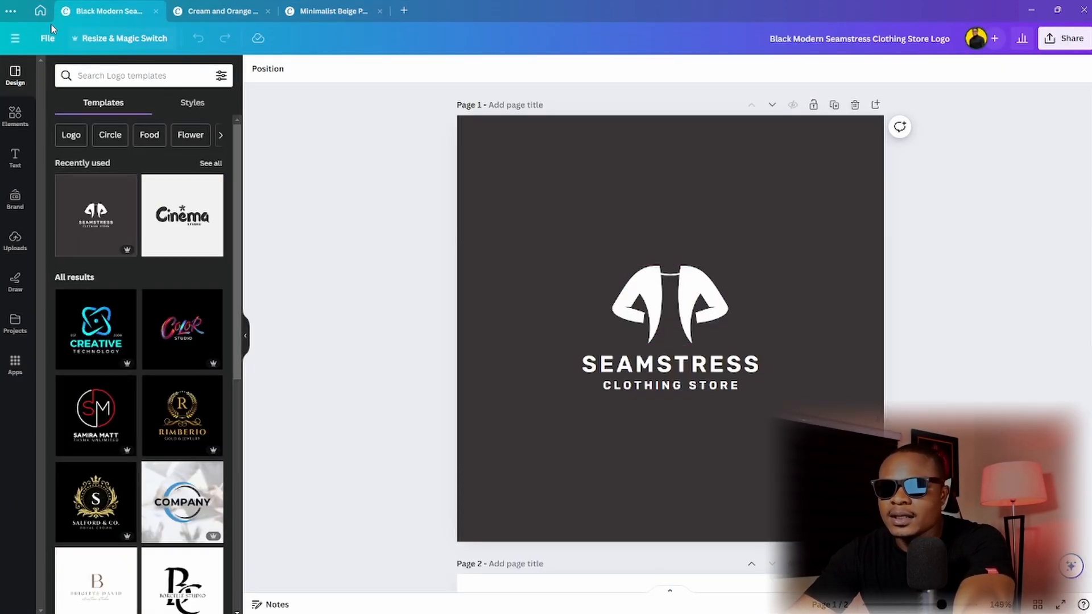
- Return to the font template results and open the Black & White Handwritten Typography Logo template for customizing
{"action": "left_click", "coordinate": [40, 11]}
{"action": "left_click", "coordinate": [947, 44]}
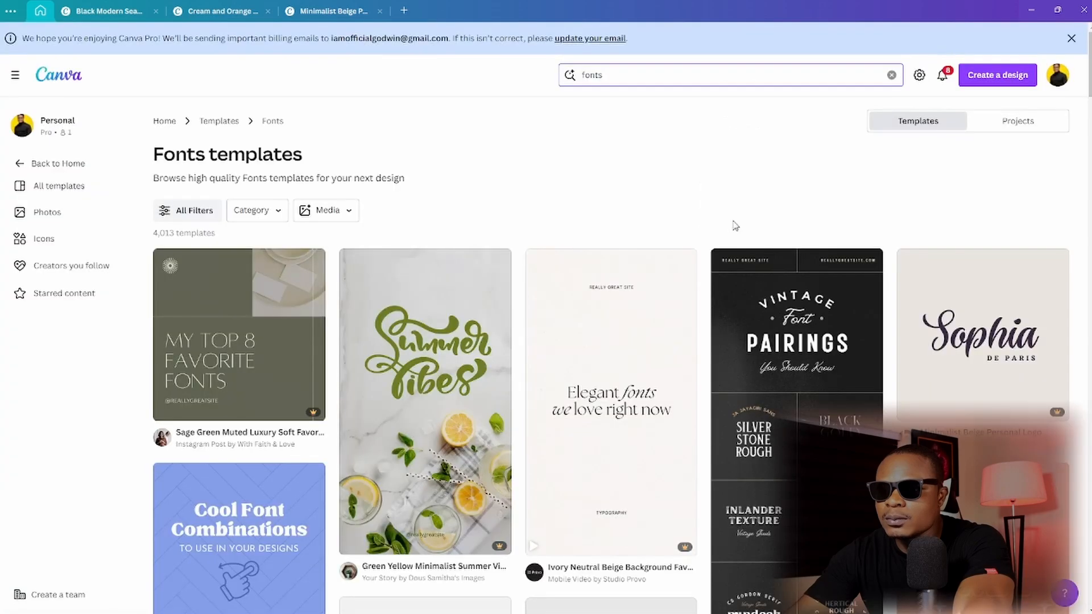
{"action": "scroll", "coordinate": [627, 335], "scroll_direction": "down", "scroll_amount": 7}
{"action": "scroll", "coordinate": [533, 378], "scroll_direction": "down", "scroll_amount": 10}
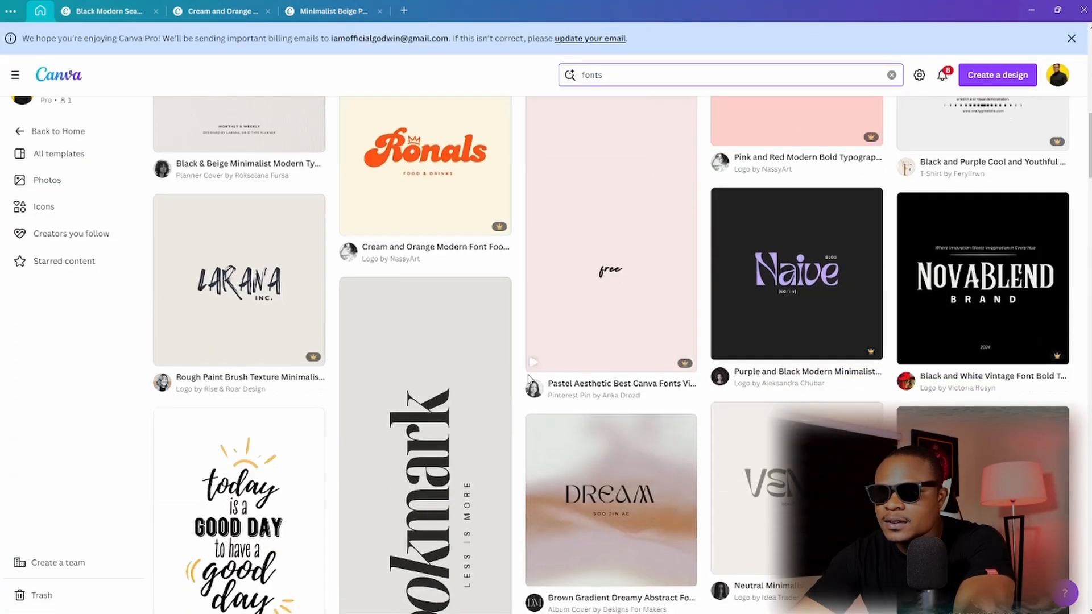
{"action": "scroll", "coordinate": [529, 377], "scroll_direction": "down", "scroll_amount": 6}
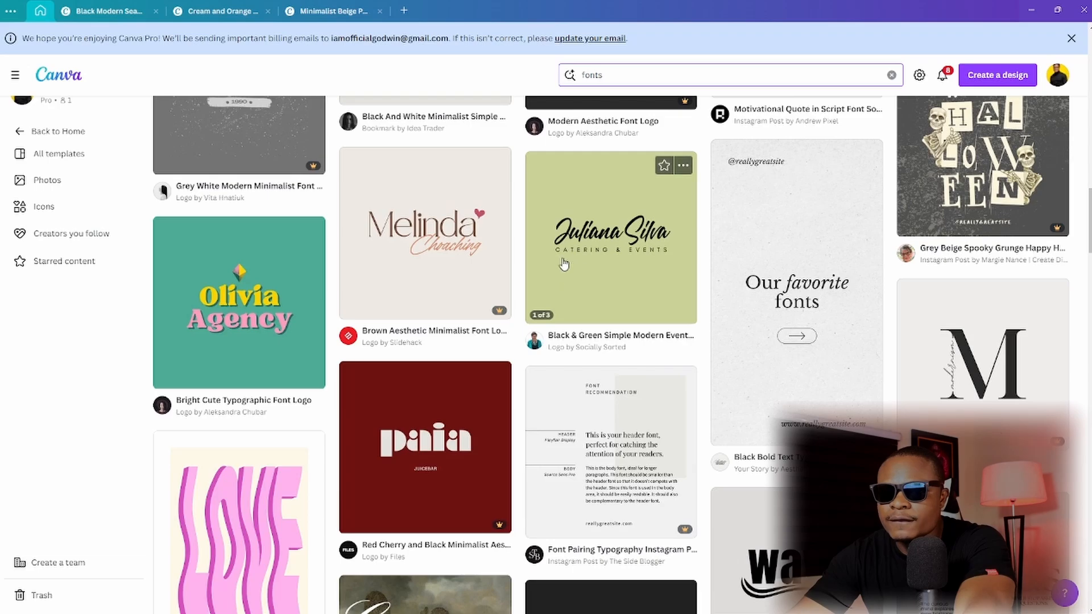
{"action": "scroll", "coordinate": [568, 267], "scroll_direction": "down", "scroll_amount": 7}
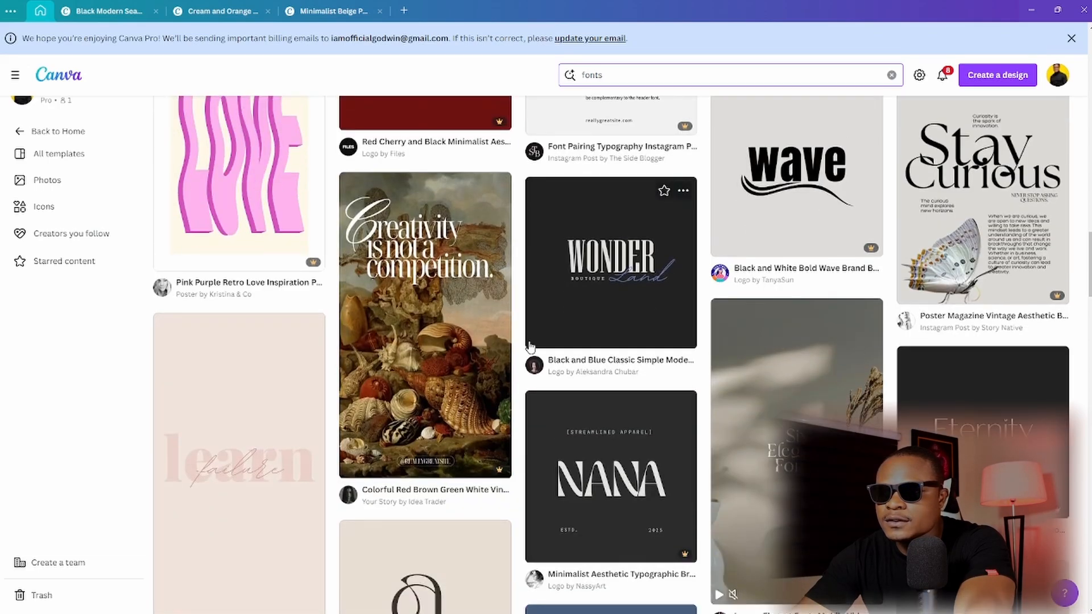
{"action": "scroll", "coordinate": [529, 346], "scroll_direction": "down", "scroll_amount": 6}
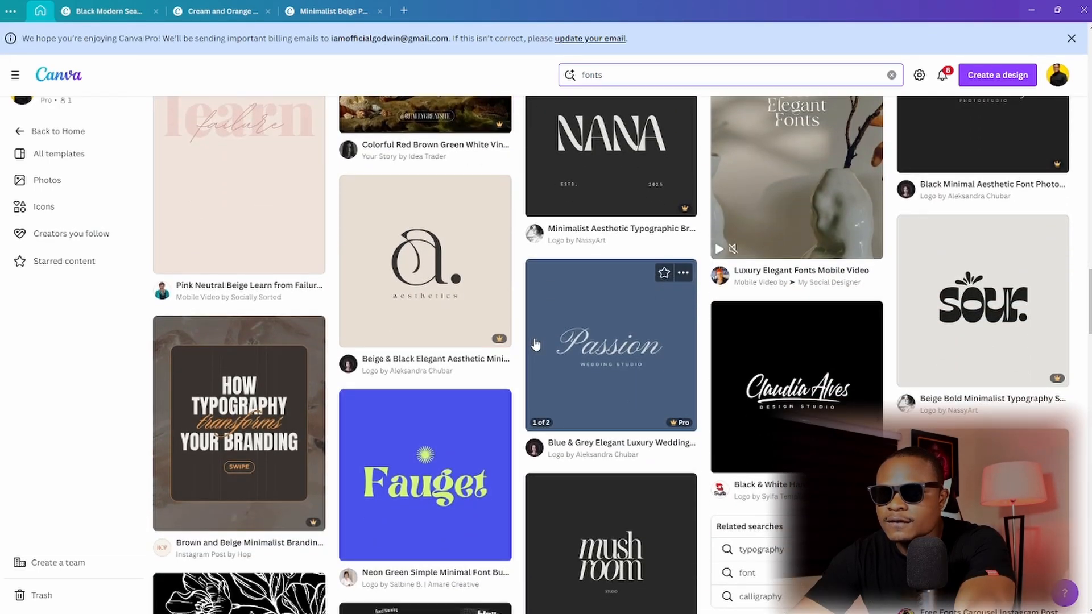
{"action": "scroll", "coordinate": [535, 345], "scroll_direction": "down", "scroll_amount": 1}
{"action": "scroll", "coordinate": [705, 340], "scroll_direction": "up", "scroll_amount": 1}
{"action": "left_click", "coordinate": [796, 387]}
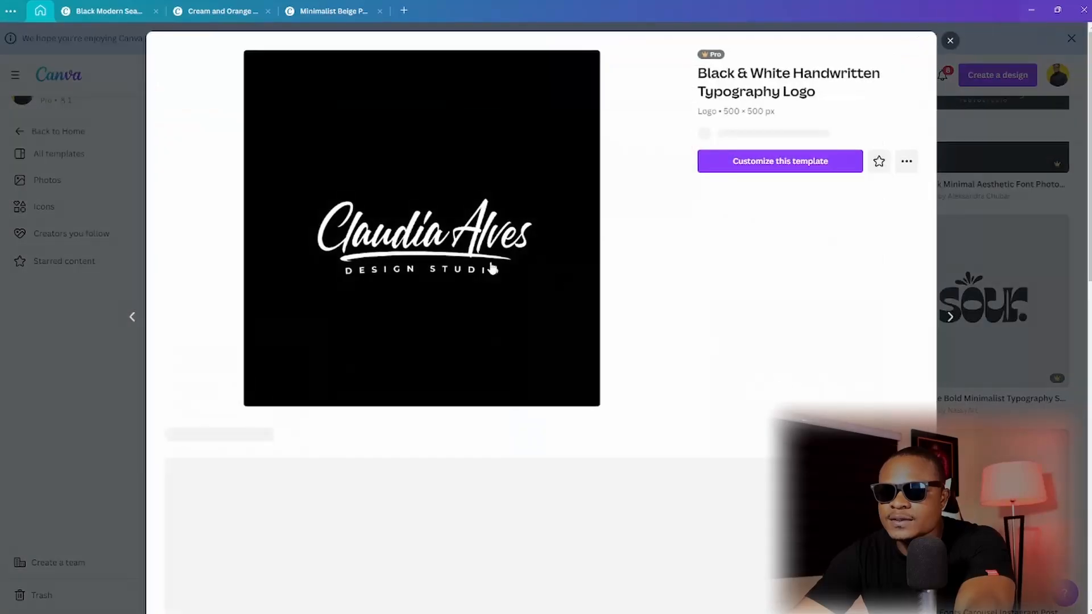
{"action": "left_click", "coordinate": [783, 178]}
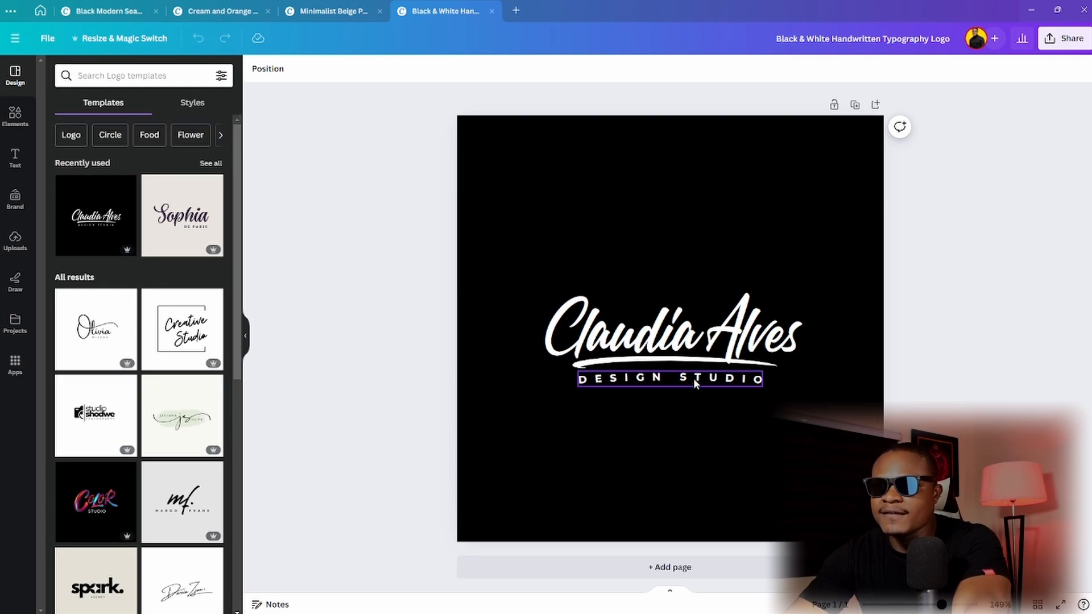
- Move the "DESIGN STUDIO" line further below the underline and replace the handwritten headline with "Cleva"
{"action": "left_click_drag", "start_coordinate": [693, 383], "coordinate": [694, 461]}
{"action": "left_click", "coordinate": [671, 330]}
{"action": "left_click", "coordinate": [711, 344]}
{"action": "left_click_drag", "start_coordinate": [697, 340], "coordinate": [536, 340]}
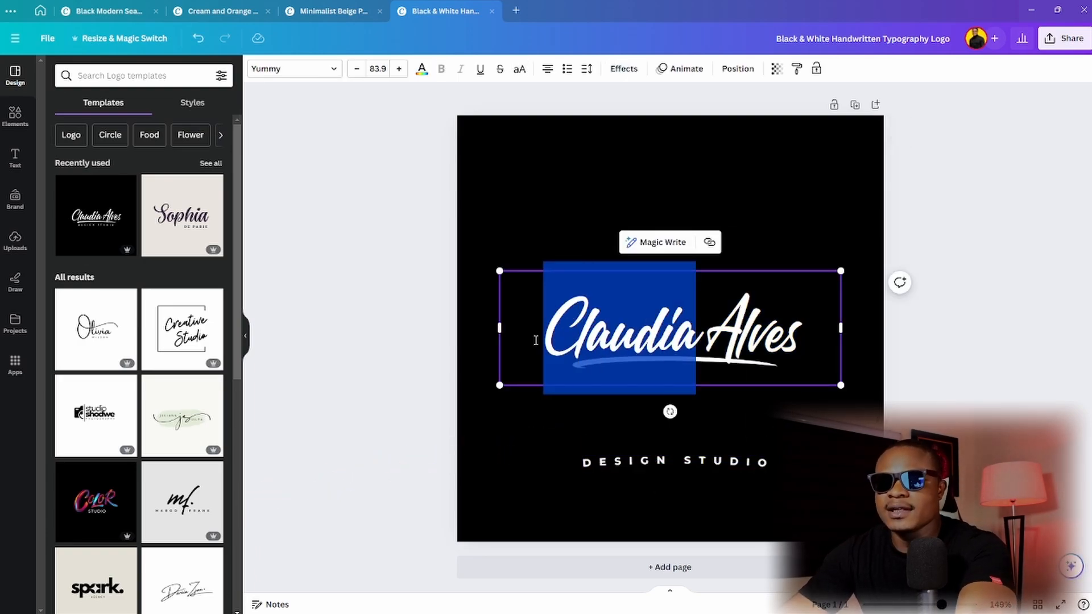
{"action": "type", "text": "C"}
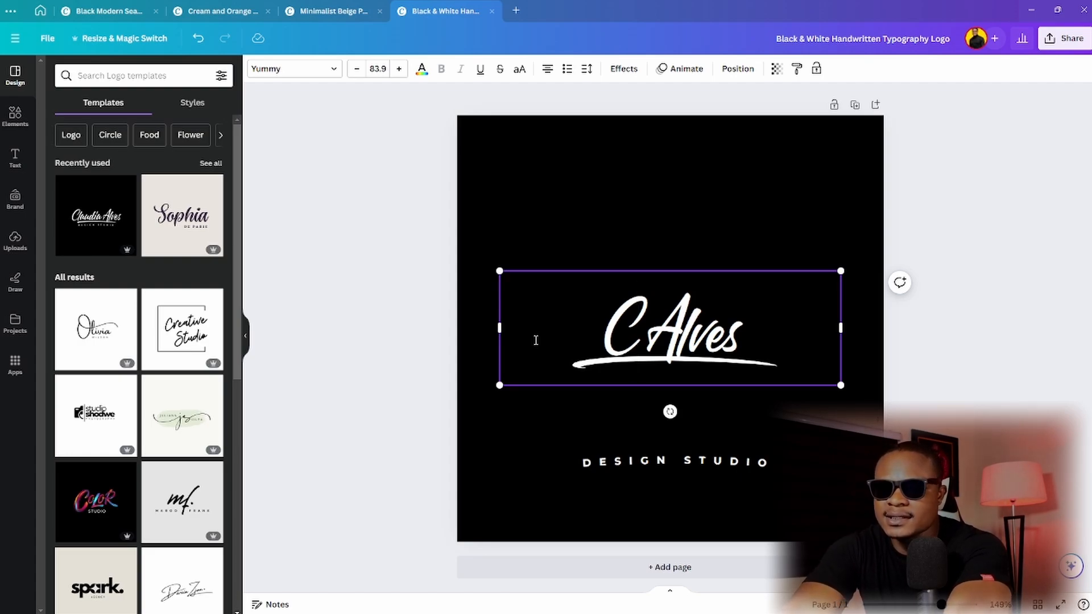
{"action": "type", "text": "le"}
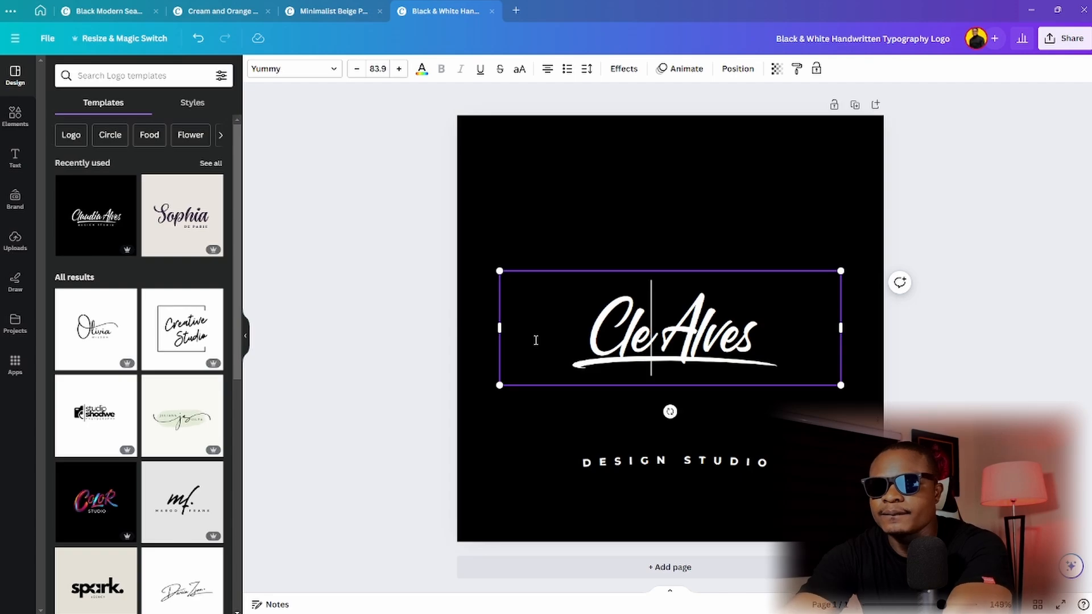
{"action": "type", "text": "va"}
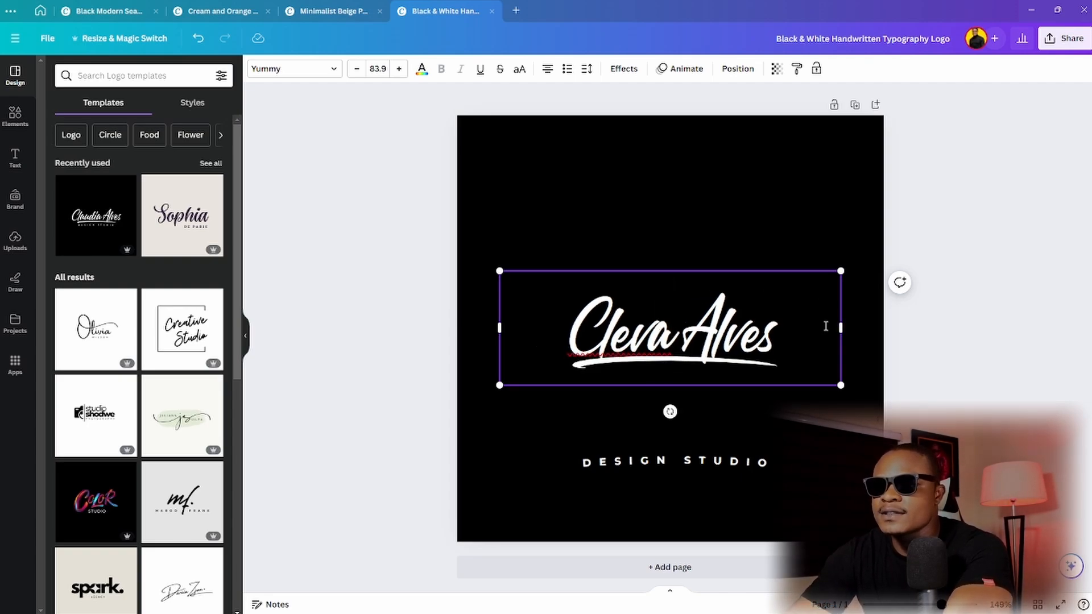
{"action": "left_click", "coordinate": [776, 339]}
{"action": "left_click_drag", "start_coordinate": [777, 339], "coordinate": [685, 336]}
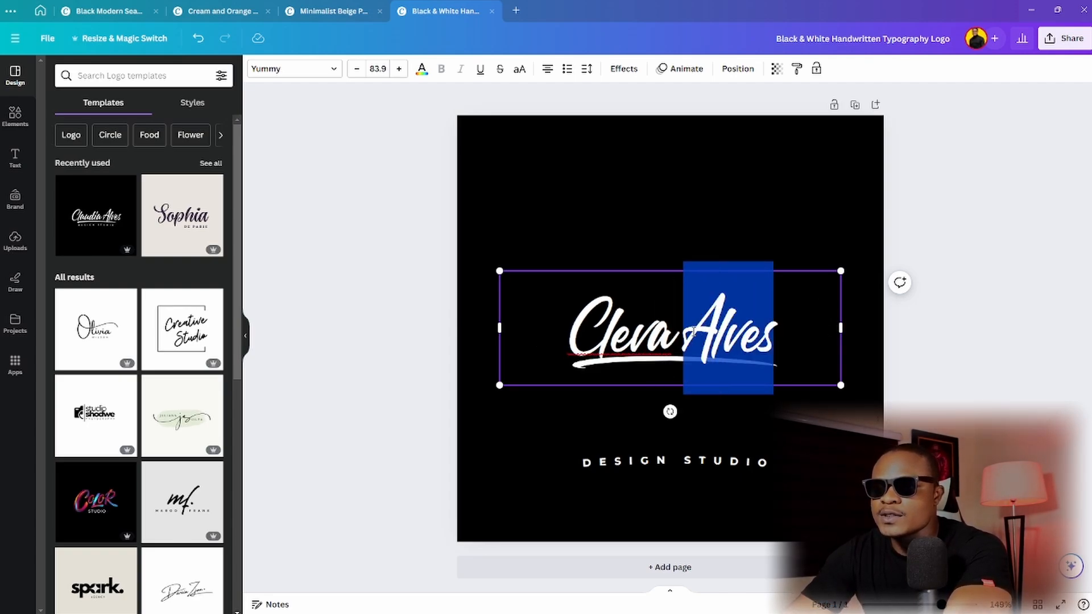
{"action": "key", "text": "BackSpace"}
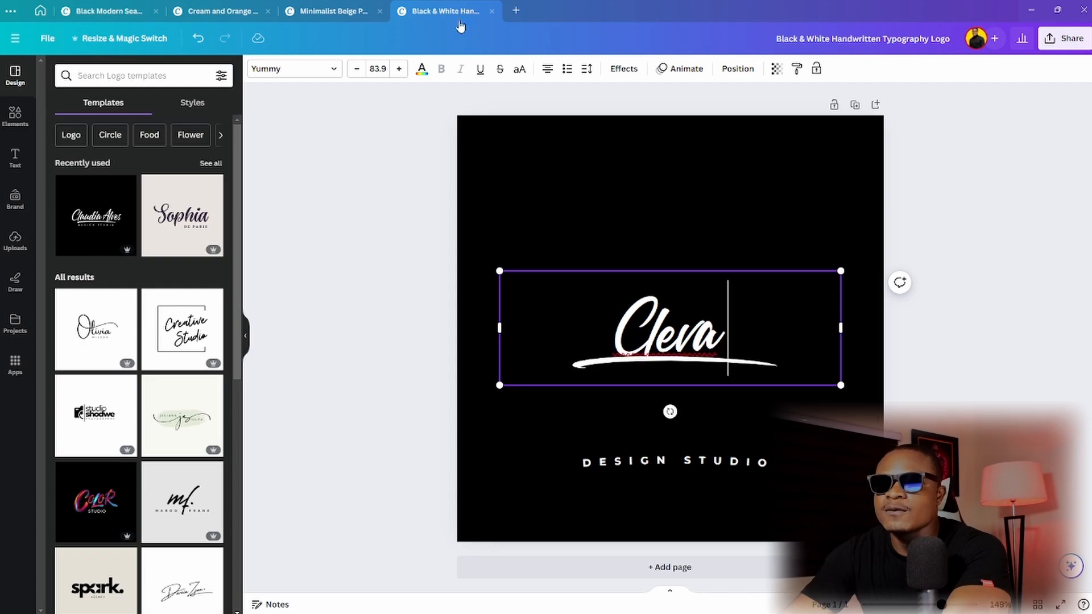
- Replace the script headline in the Minimalist Beige Personal Logo design with "Fit"
{"action": "left_click", "coordinate": [333, 10]}
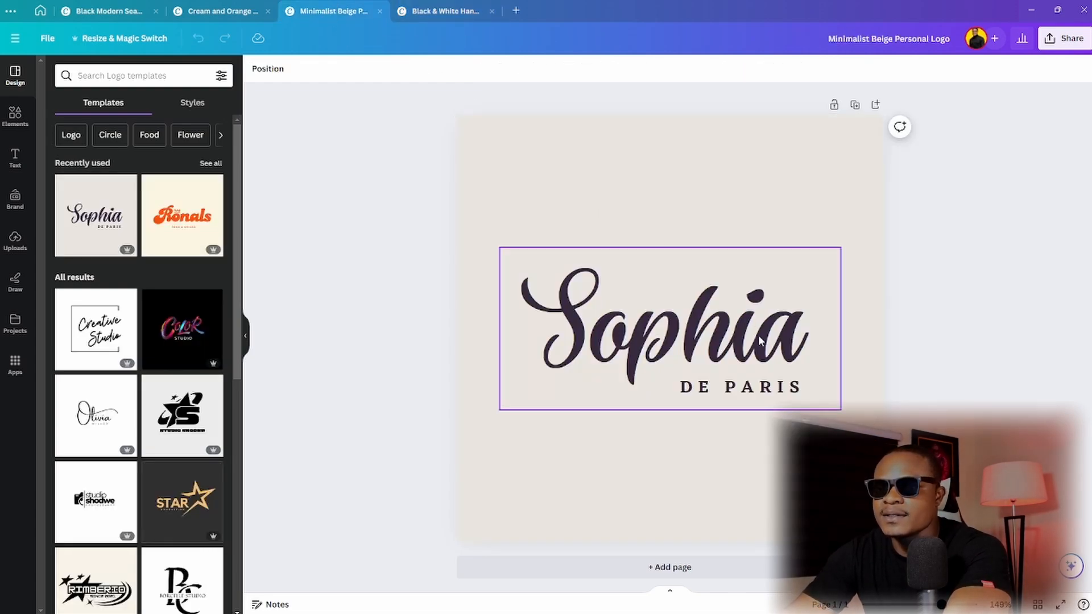
{"action": "left_click", "coordinate": [788, 349]}
{"action": "double_click", "coordinate": [788, 350]}
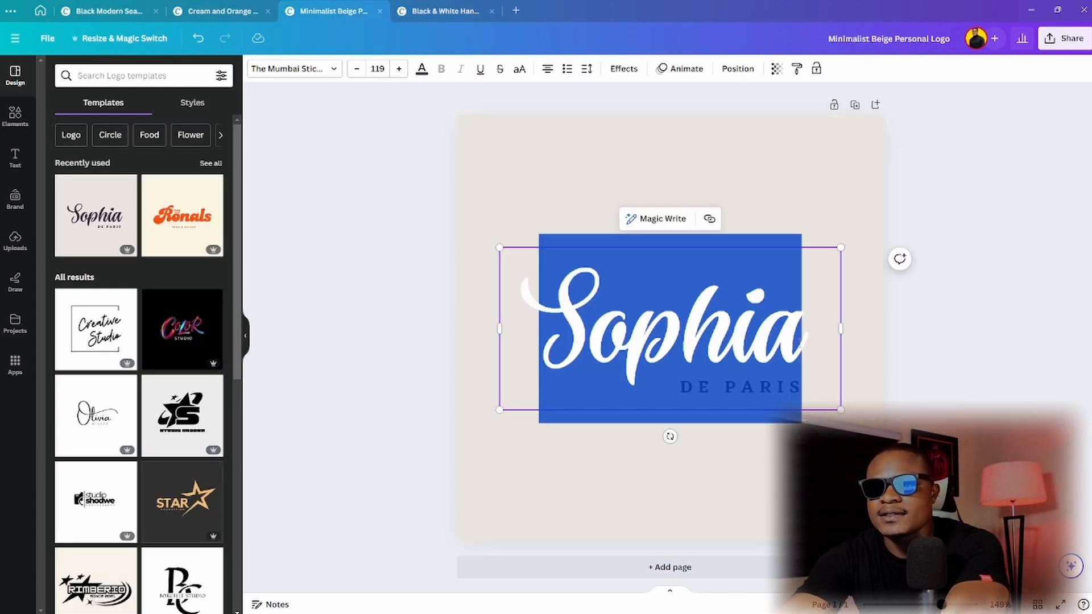
{"action": "type", "text": "Fit"}
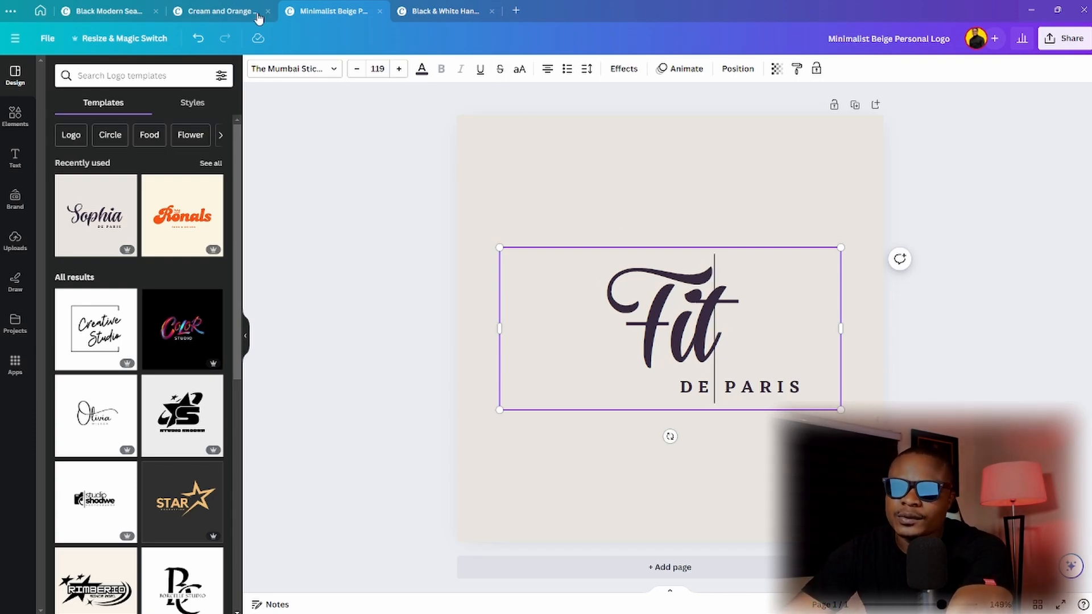
- Replace the "Ronals" headline in the Cream and Orange Modern Font Food Logo design with "Fit"
{"action": "key", "text": "ctrl+shift+Tab"}
{"action": "double_click", "coordinate": [741, 341]}
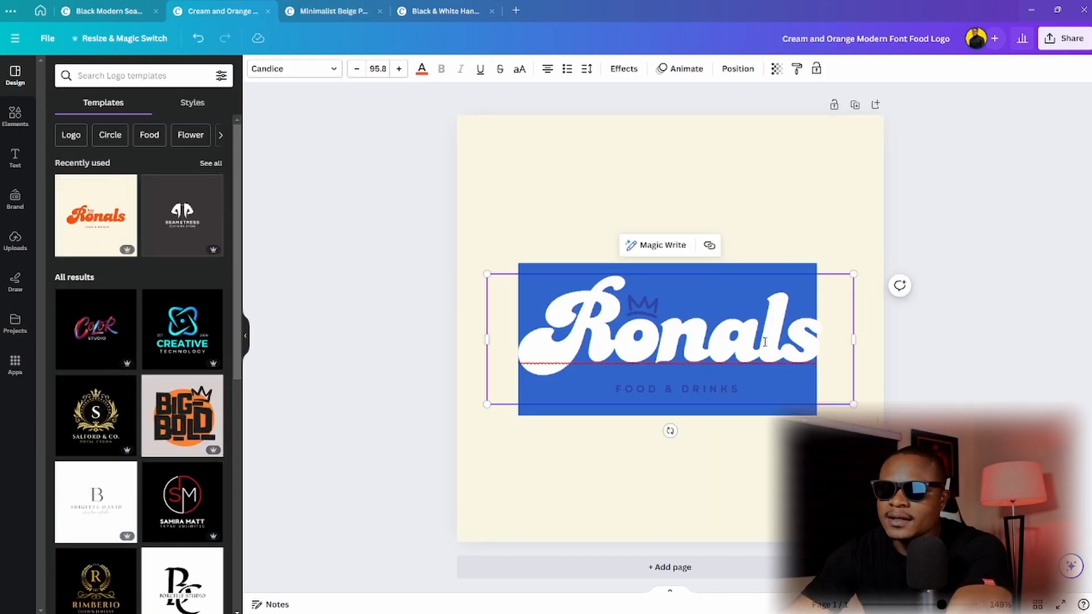
{"action": "type", "text": "Fit"}
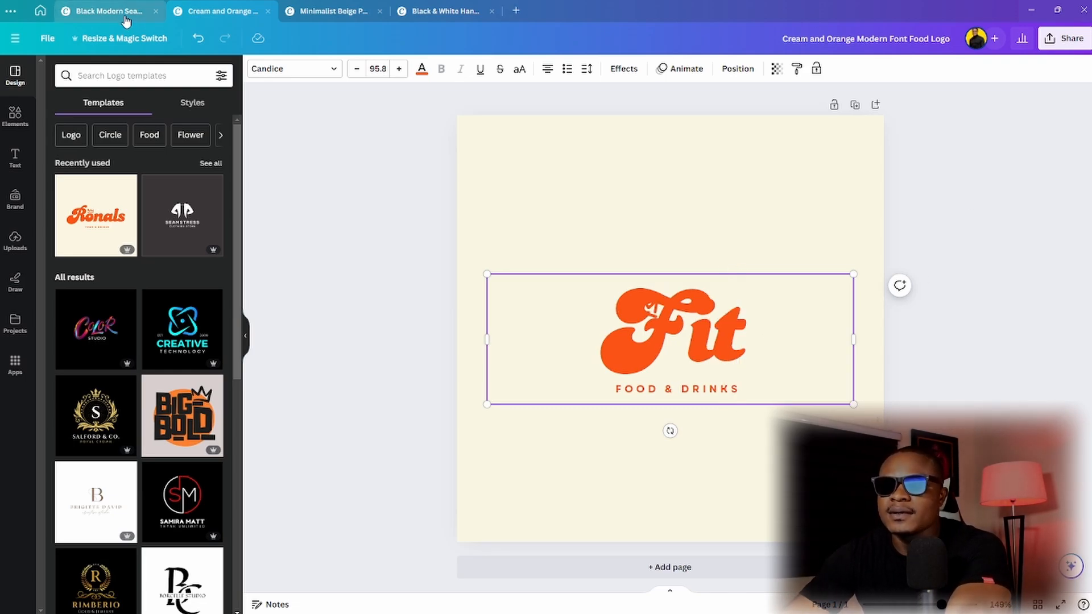
- In the Black Modern Seamstress design, move the title and tagline lower and recolour the jacket graphic to orange #FD4400
{"action": "left_click", "coordinate": [143, 17]}
{"action": "left_click_drag", "start_coordinate": [704, 387], "coordinate": [724, 434]}
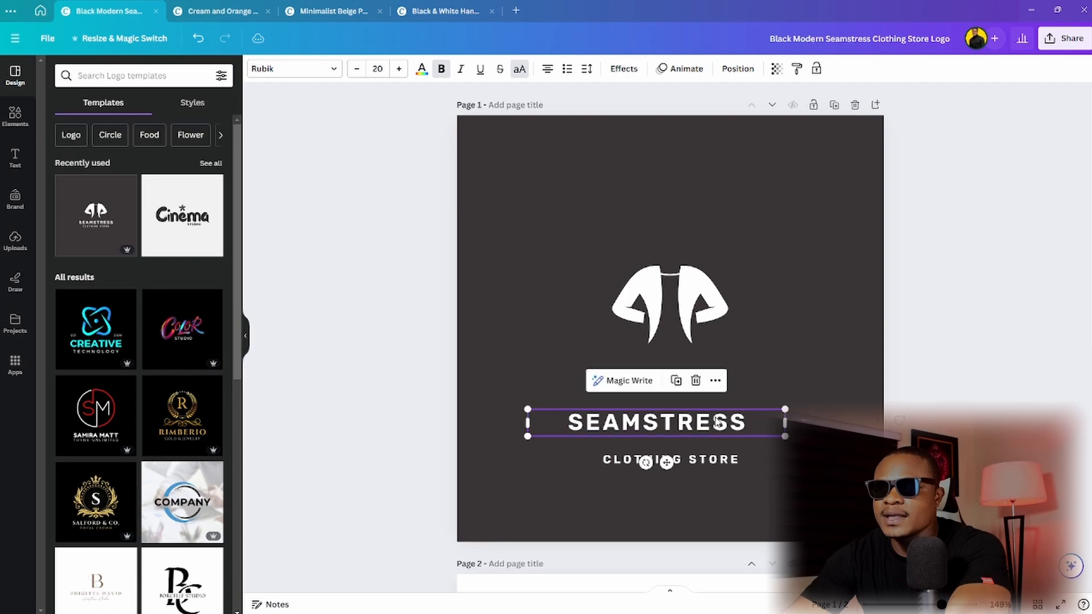
{"action": "left_click", "coordinate": [699, 298]}
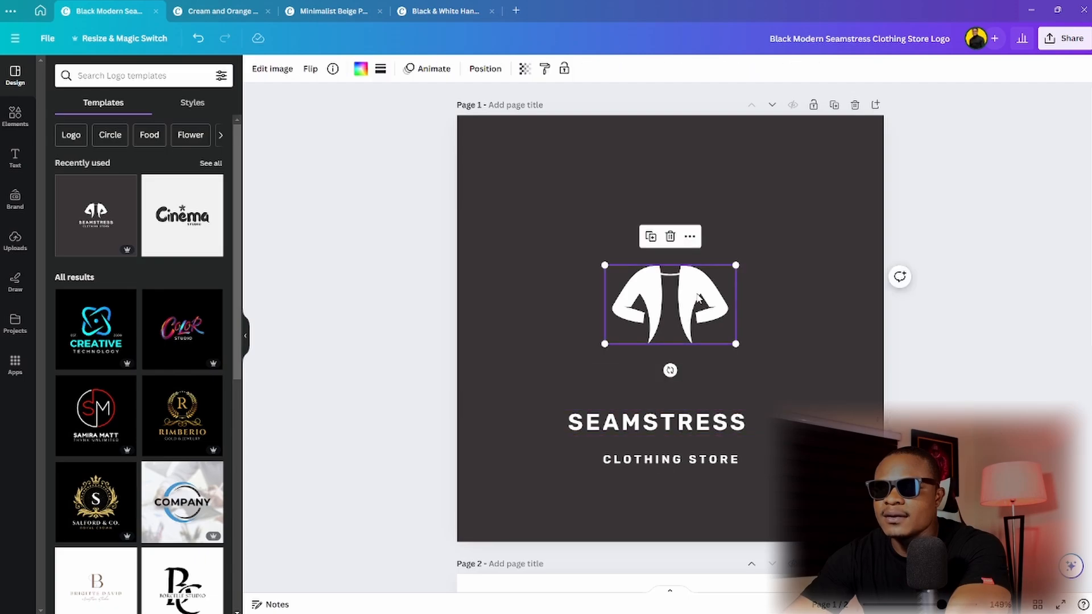
{"action": "left_click", "coordinate": [360, 69]}
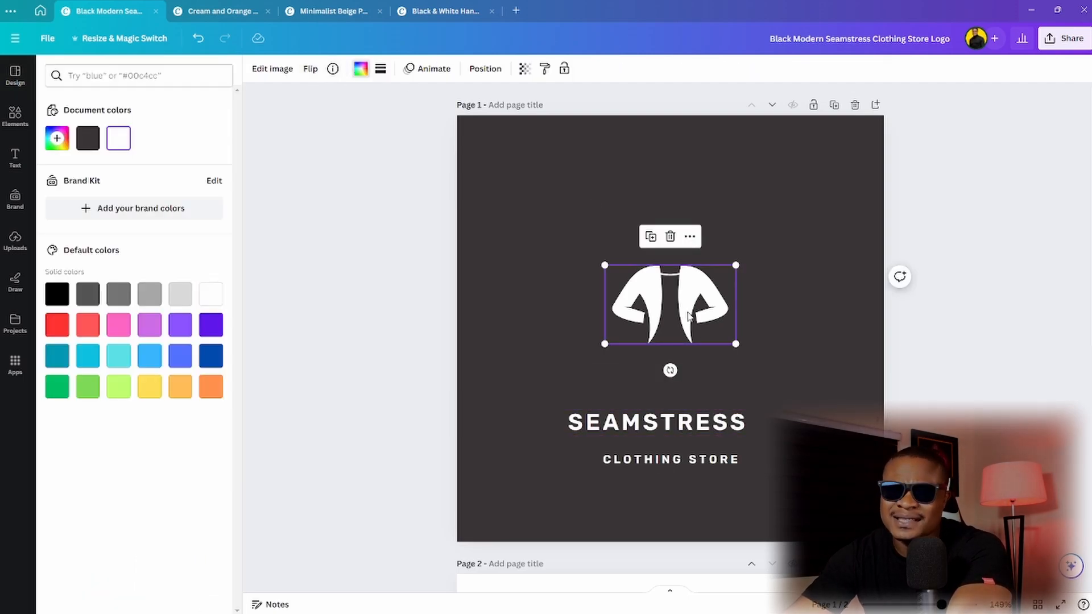
{"action": "left_click", "coordinate": [118, 139]}
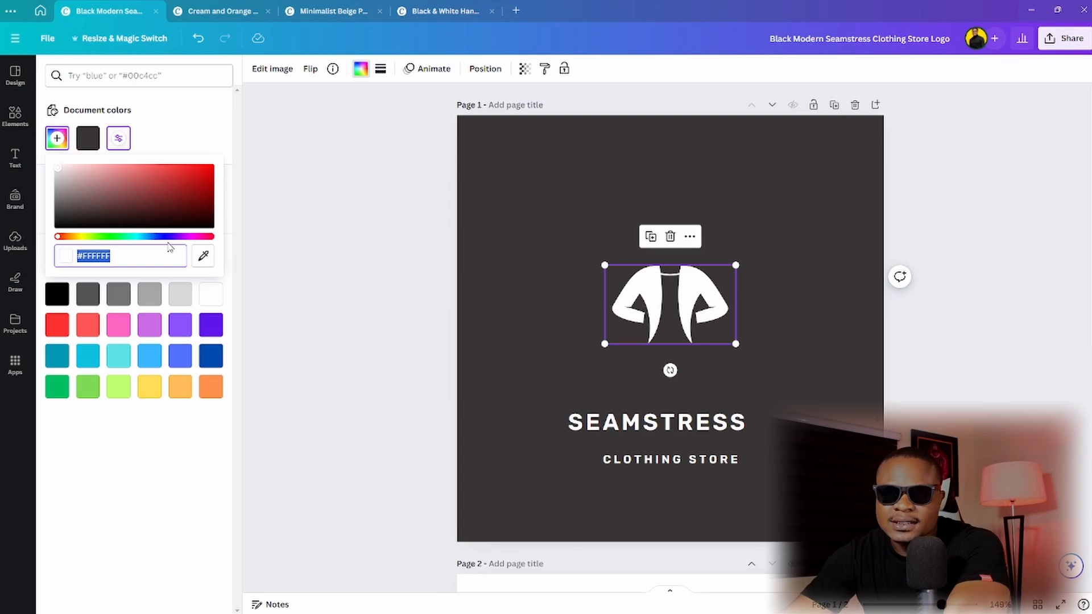
{"action": "left_click", "coordinate": [60, 238]}
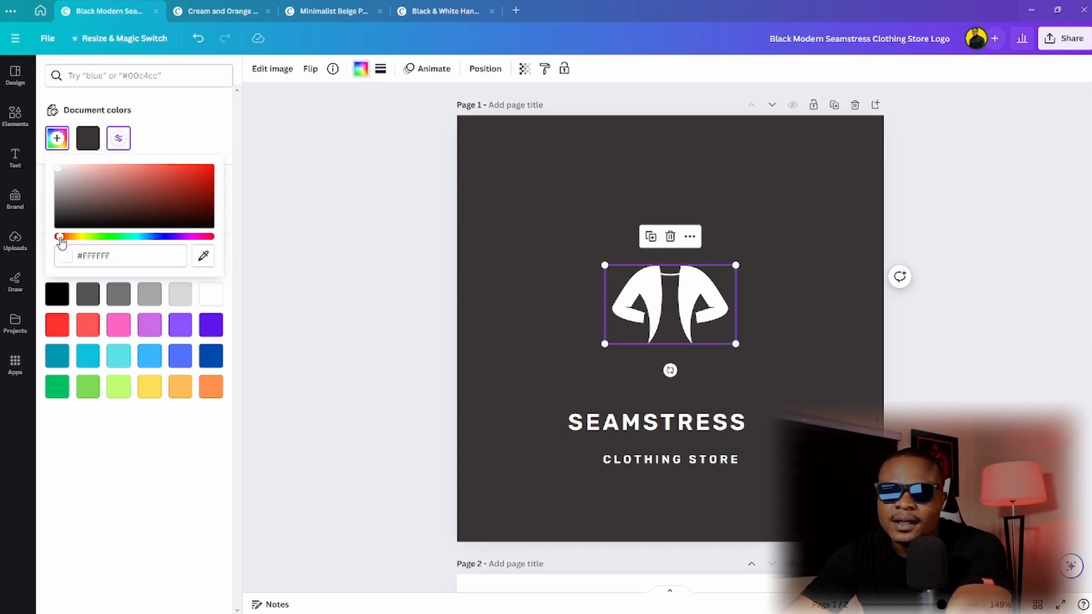
{"action": "left_click_drag", "start_coordinate": [63, 245], "coordinate": [67, 242]}
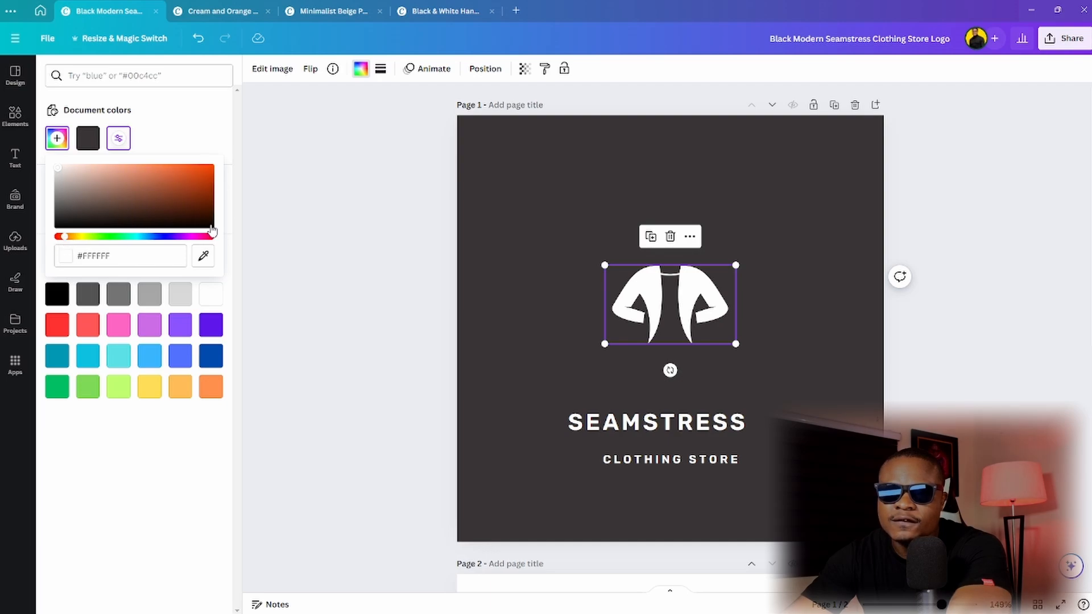
{"action": "left_click", "coordinate": [206, 173]}
{"action": "left_click_drag", "start_coordinate": [216, 166], "coordinate": [216, 165]}
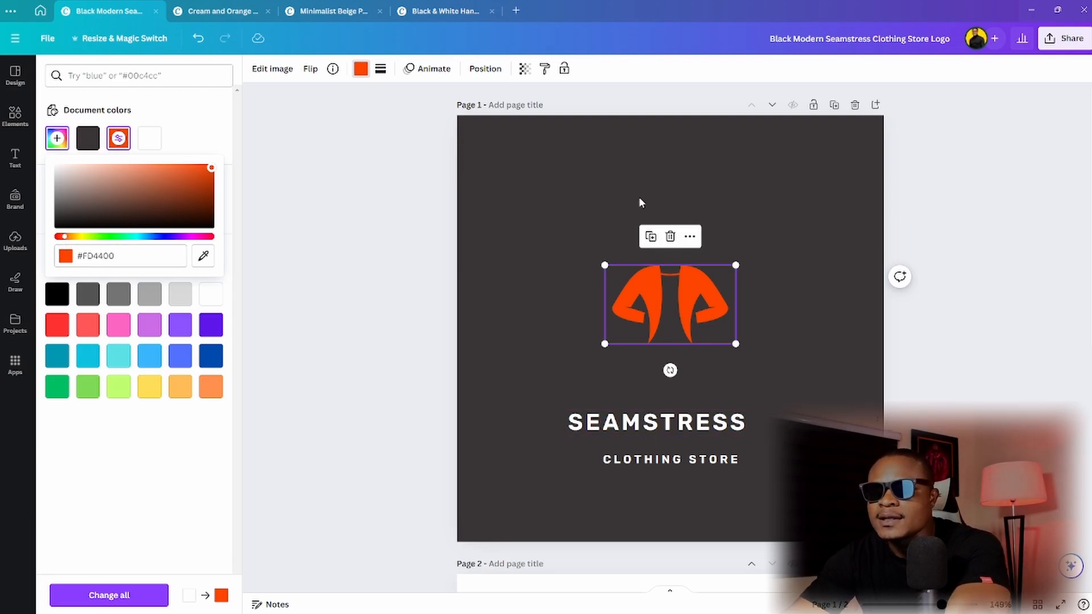
{"action": "left_click", "coordinate": [820, 252]}
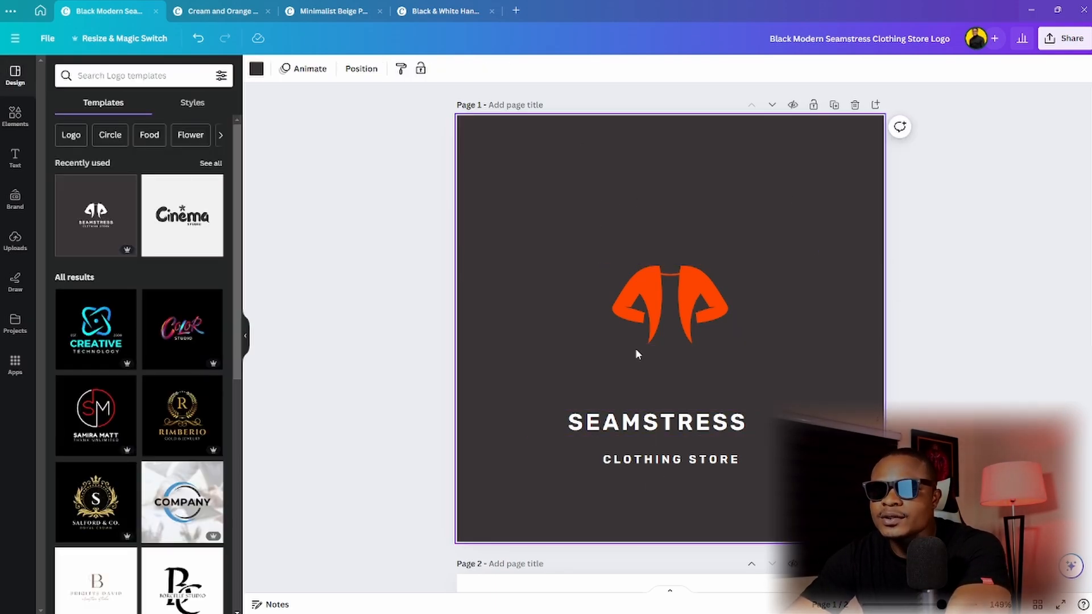
- Copy "Cleva" with its underline from the Handwritten Typography design into the Seamstress design, scaled to text size 64 over the jacket graphic
{"action": "left_click", "coordinate": [449, 13]}
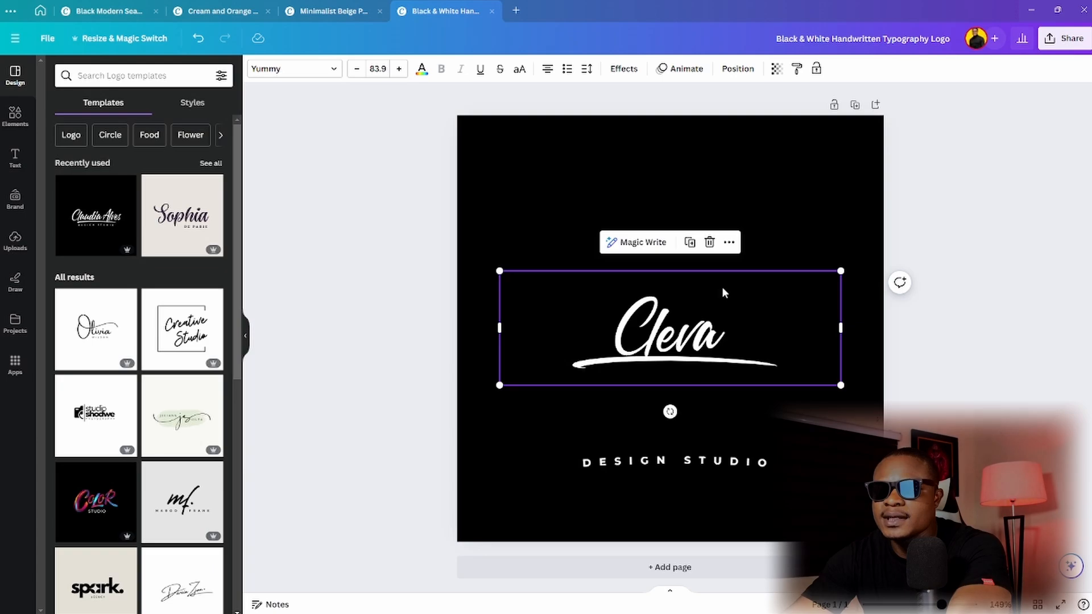
{"action": "key", "text": "Escape"}
{"action": "left_click_drag", "start_coordinate": [784, 234], "coordinate": [633, 374]}
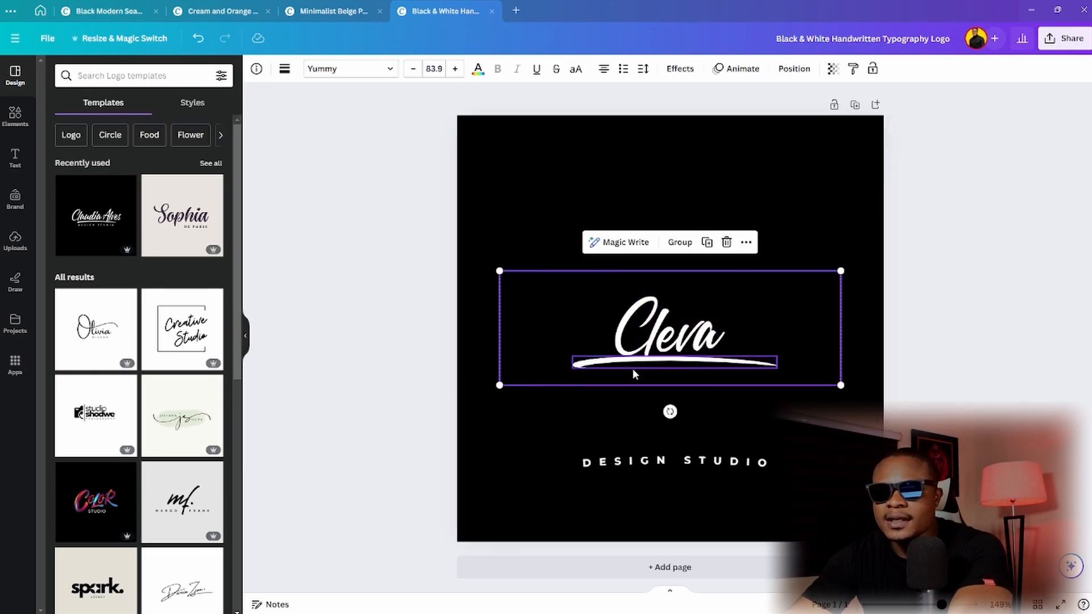
{"action": "key", "text": "ctrl+shift+Tab"}
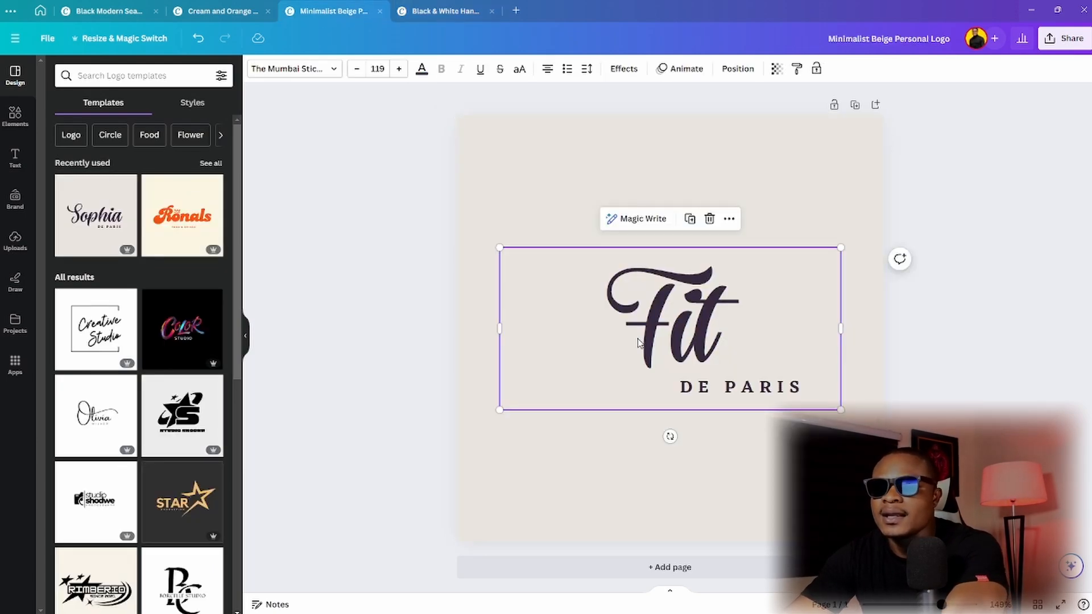
{"action": "left_click", "coordinate": [99, 10]}
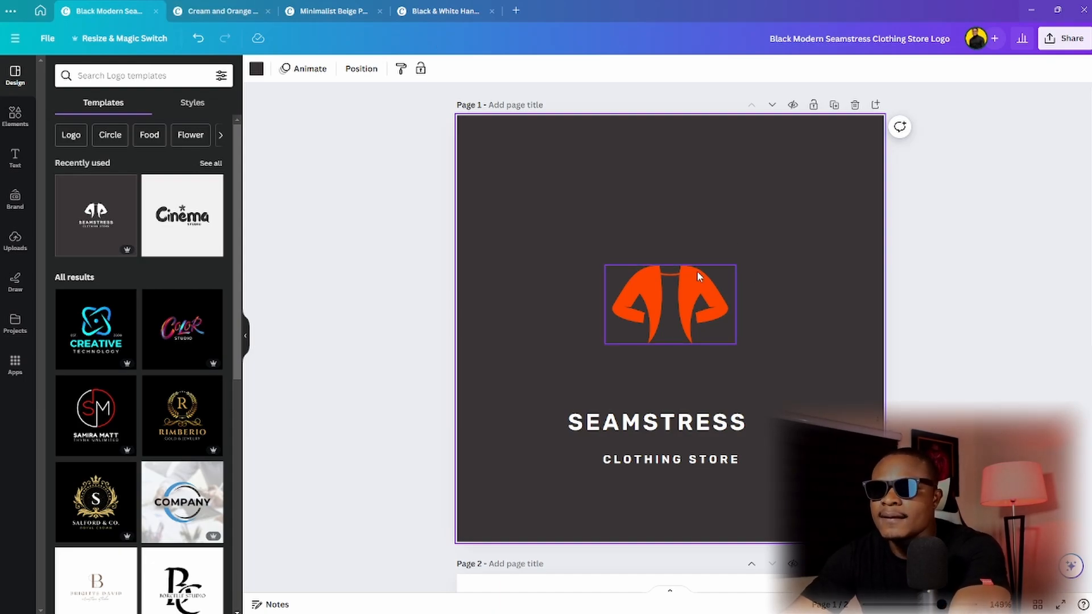
{"action": "key", "text": "ctrl+v"}
{"action": "left_click_drag", "start_coordinate": [733, 325], "coordinate": [682, 355]}
{"action": "left_click_drag", "start_coordinate": [821, 296], "coordinate": [743, 317]}
{"action": "left_click_drag", "start_coordinate": [650, 374], "coordinate": [684, 358]}
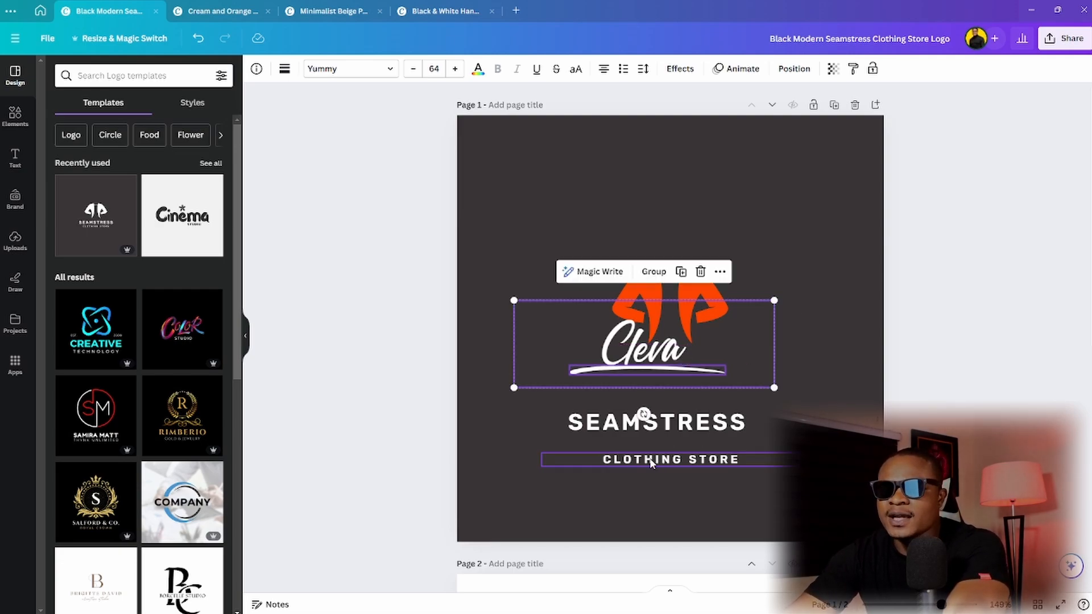
- Shrink the "Fit" text in the Minimalist Beige design to size 52.5 and open its text colour options
{"action": "left_click", "coordinate": [437, 12]}
{"action": "left_click", "coordinate": [353, 12]}
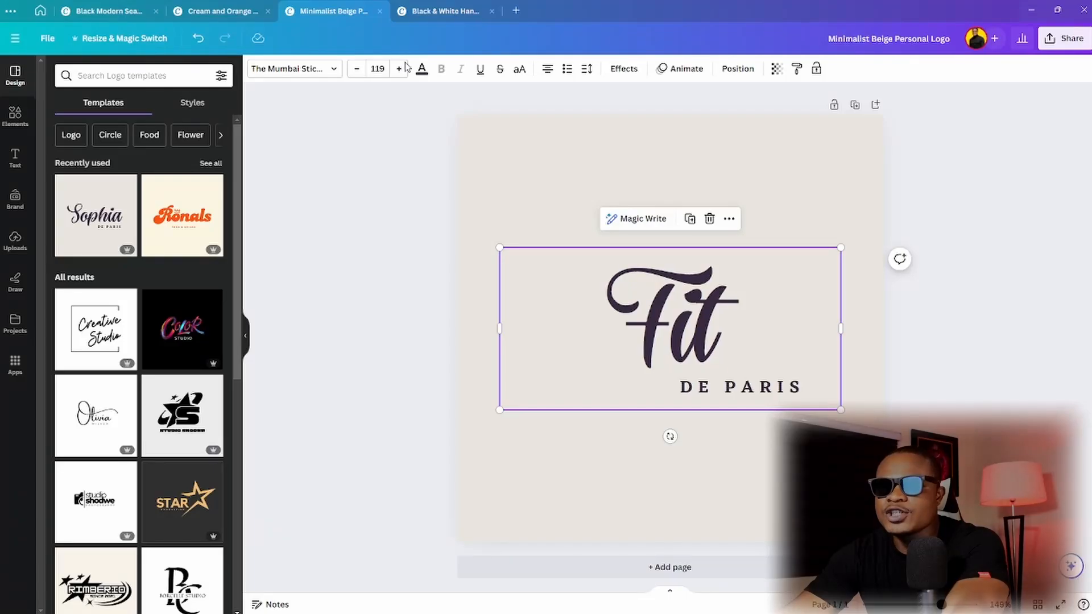
{"action": "left_click", "coordinate": [693, 312]}
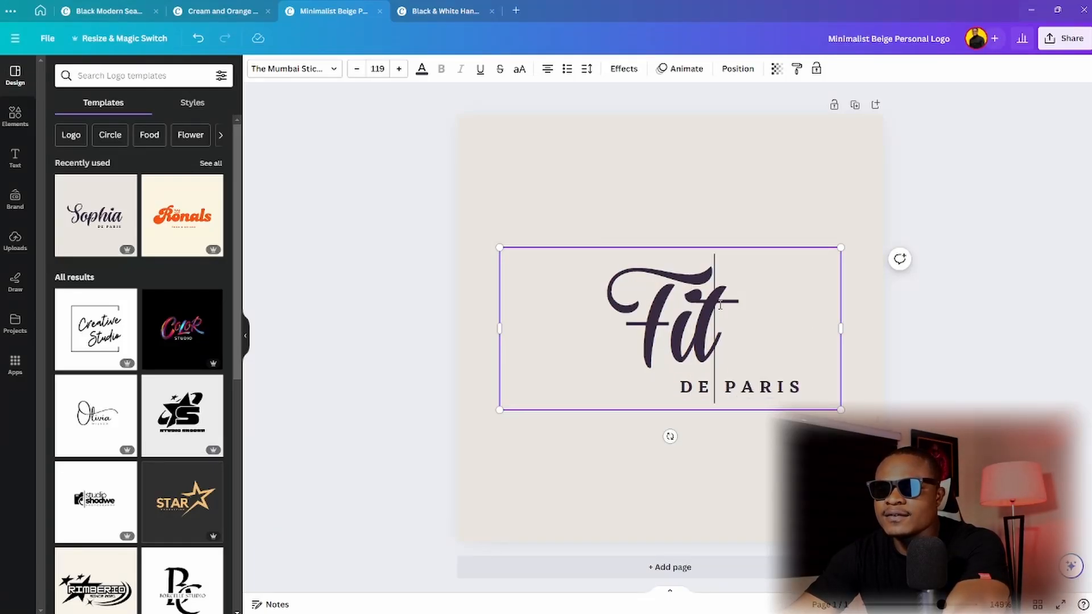
{"action": "left_click_drag", "start_coordinate": [840, 246], "coordinate": [650, 338]}
{"action": "left_click", "coordinate": [604, 364]}
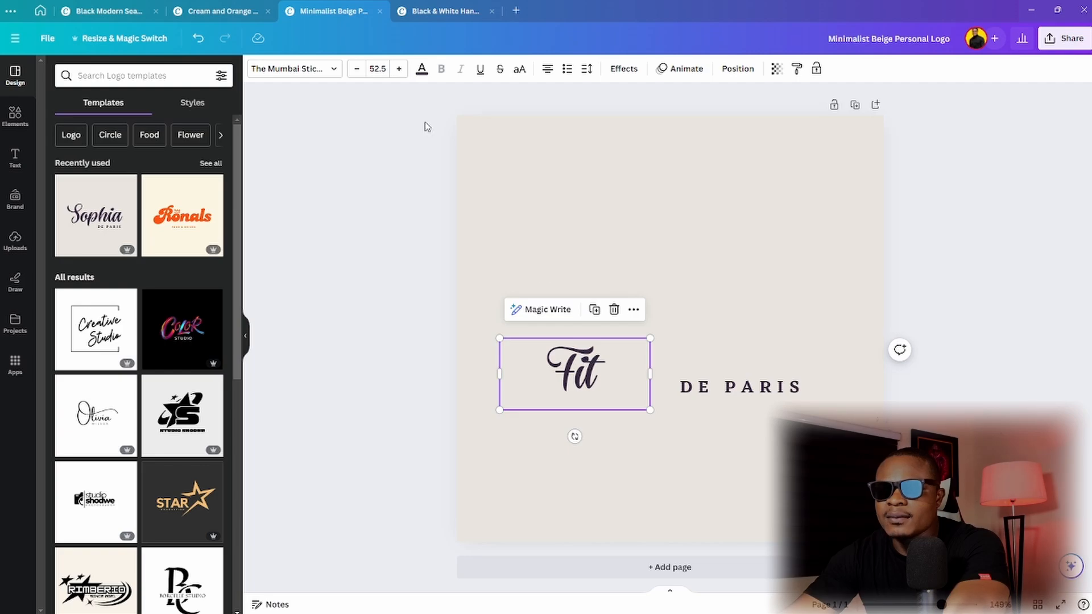
{"action": "left_click", "coordinate": [421, 70]}
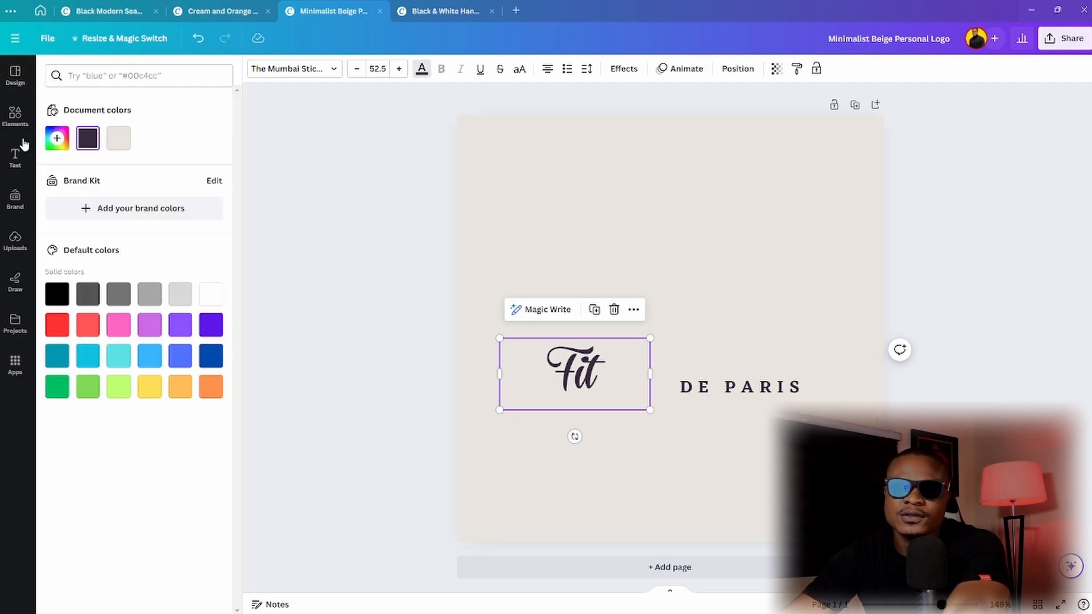
- In the Minimalist Beige design, move the "Fit" text higher on the page and recolour it white
{"action": "left_click", "coordinate": [113, 12]}
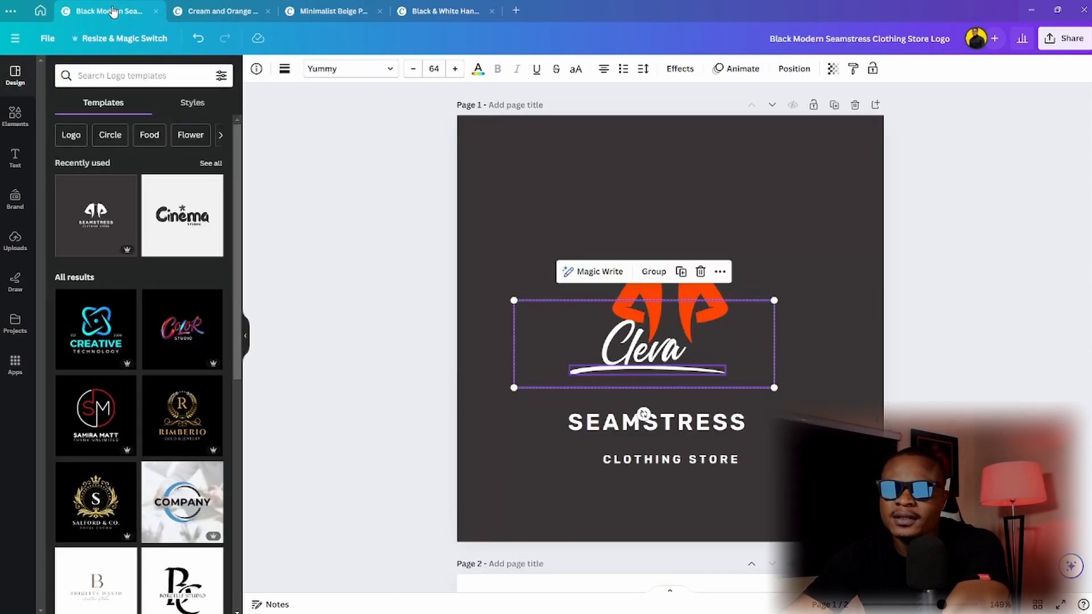
{"action": "left_click", "coordinate": [434, 9]}
{"action": "left_click", "coordinate": [335, 11]}
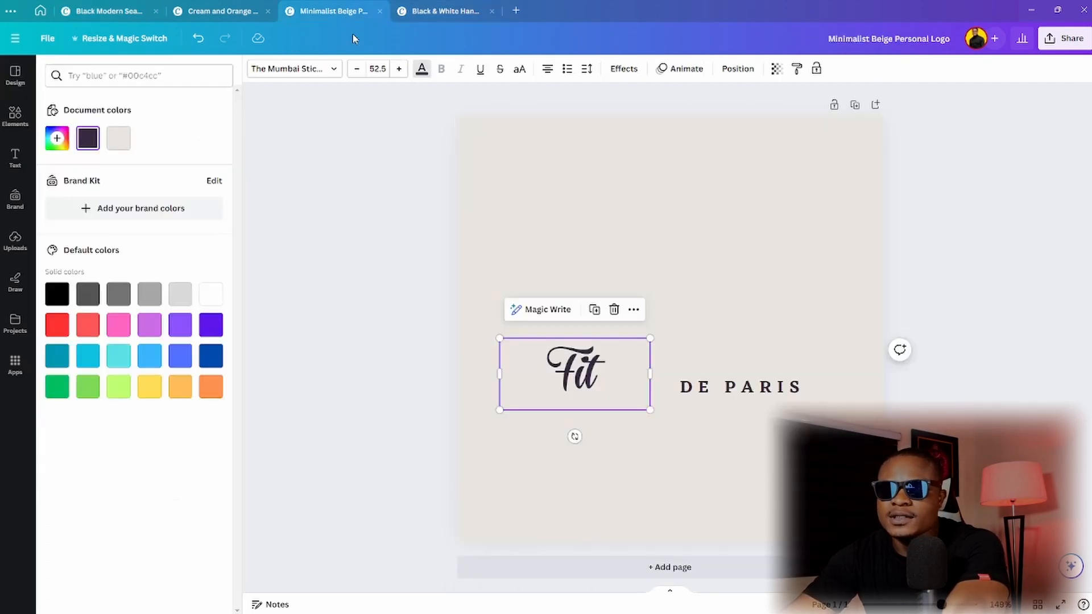
{"action": "left_click_drag", "start_coordinate": [576, 360], "coordinate": [569, 312]}
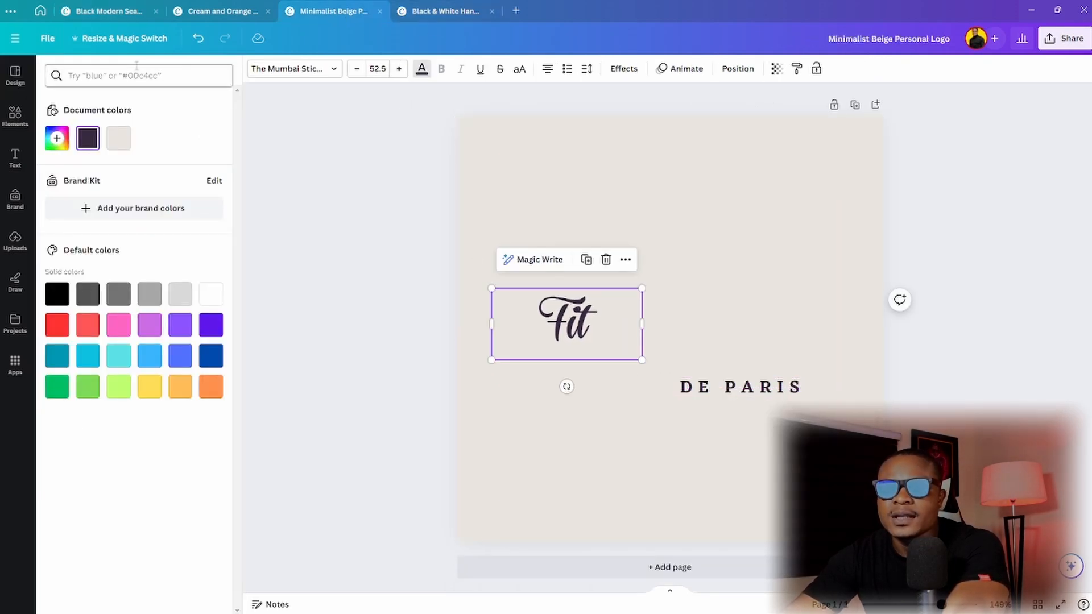
{"action": "left_click", "coordinate": [210, 295]}
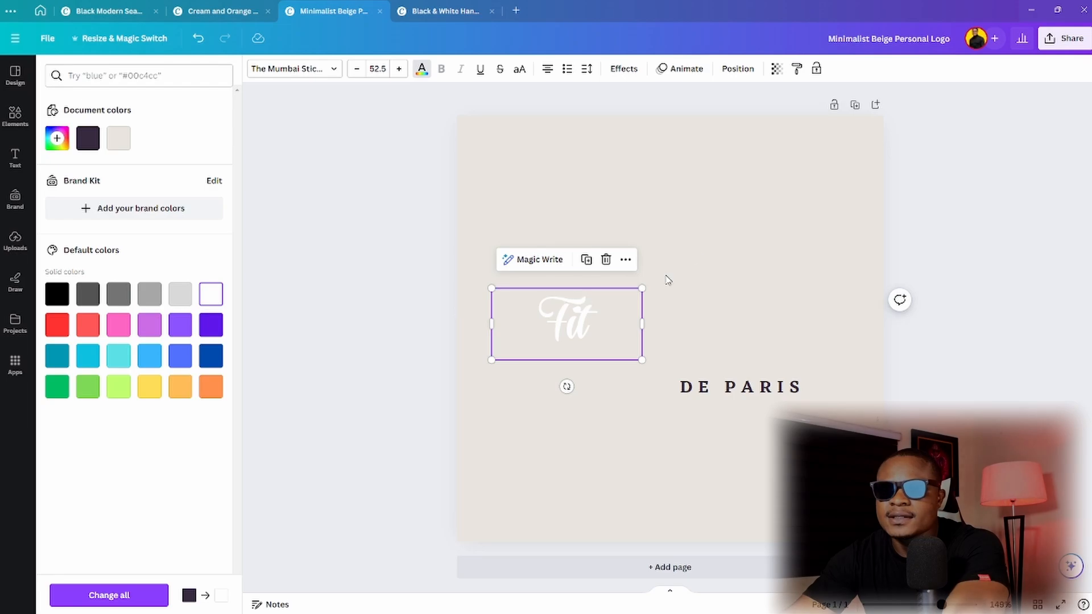
{"action": "left_click", "coordinate": [678, 262]}
- Copy the white "Fit" text into the Black Modern Seamstress design and place it above and beside the jacket's right sleeve
{"action": "left_click", "coordinate": [575, 318]}
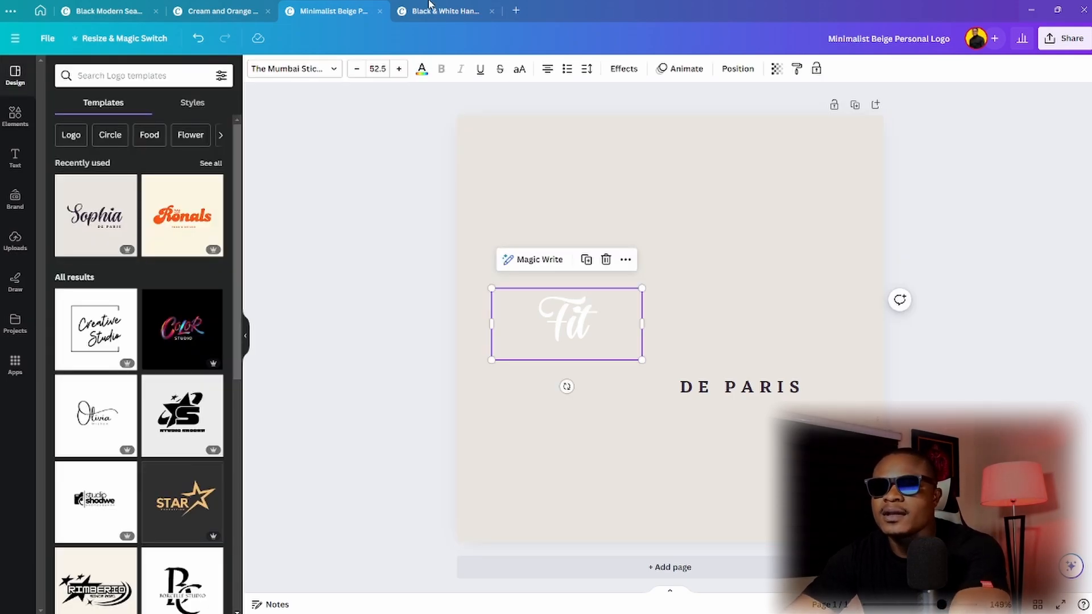
{"action": "left_click", "coordinate": [112, 10]}
{"action": "left_click", "coordinate": [669, 240]}
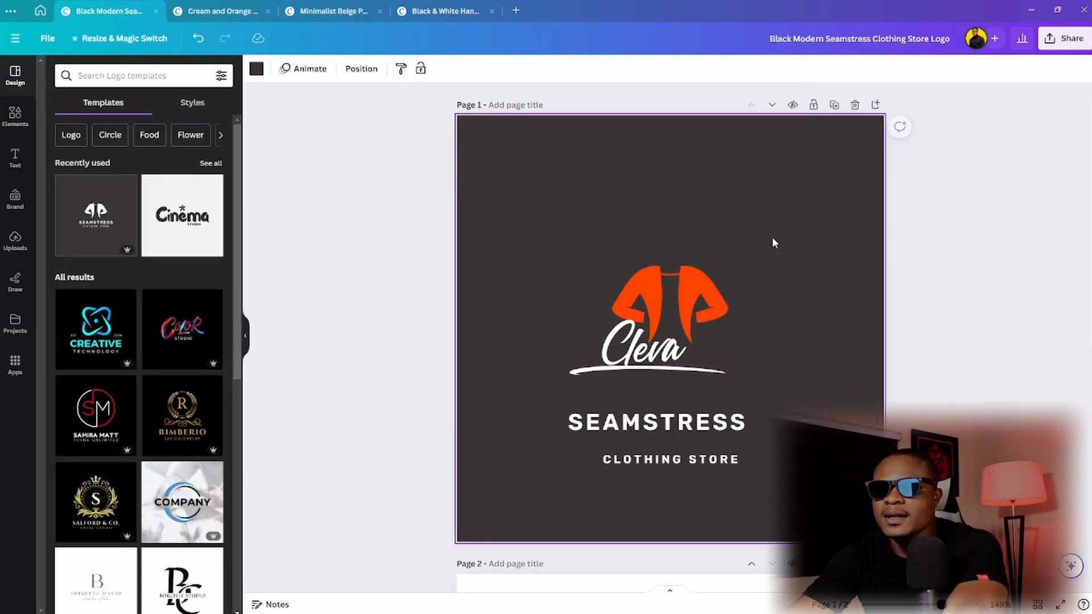
{"action": "key", "text": "ctrl+v"}
{"action": "left_click_drag", "start_coordinate": [569, 322], "coordinate": [787, 255]}
- Scale the "Cleva" text down to size 61
{"action": "left_click", "coordinate": [770, 347]}
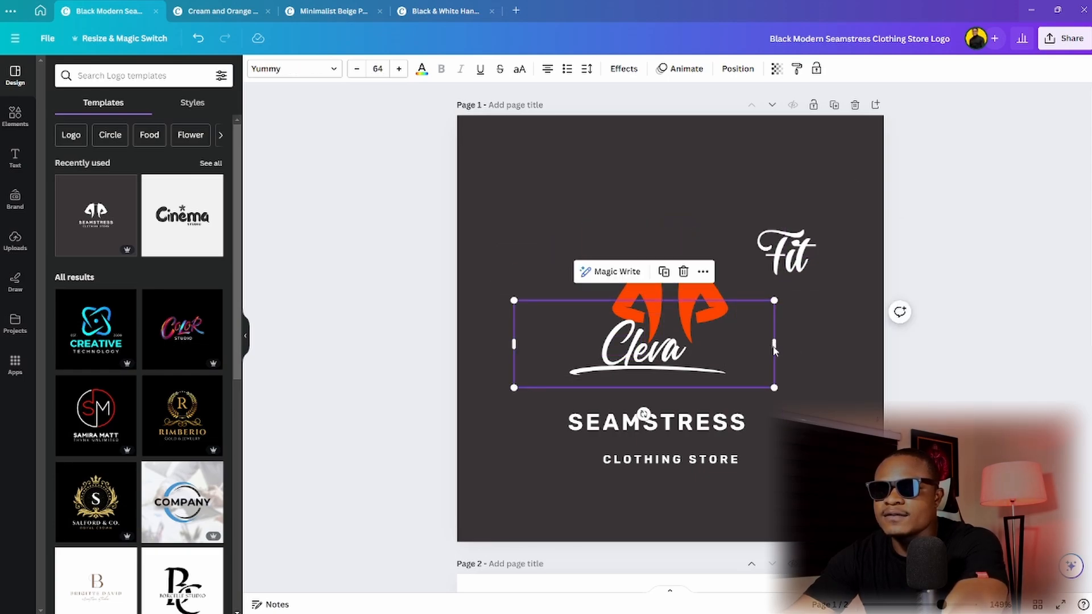
{"action": "mouse_move", "coordinate": [776, 344]}
{"action": "left_mouse_down"}
{"action": "mouse_move", "coordinate": [701, 349]}
{"action": "mouse_move", "coordinate": [771, 349]}
{"action": "left_mouse_up"}
{"action": "mouse_move", "coordinate": [769, 302]}
{"action": "left_mouse_down"}
{"action": "mouse_move", "coordinate": [744, 314]}
{"action": "mouse_move", "coordinate": [759, 305]}
{"action": "left_mouse_up"}
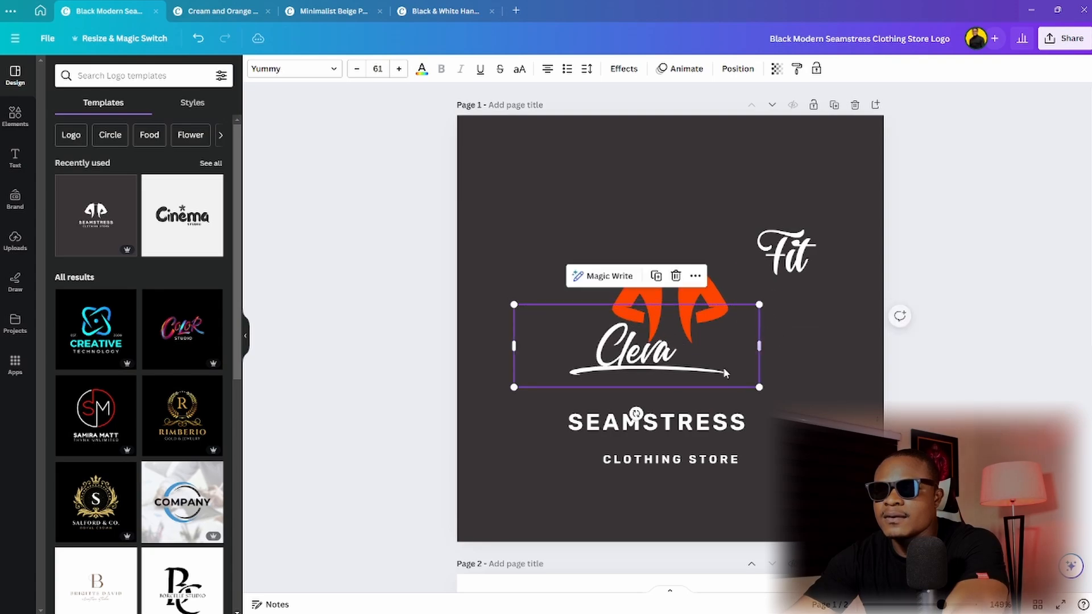
{"action": "left_click", "coordinate": [682, 367]}
{"action": "left_click", "coordinate": [776, 341]}
- Move "Cleva" aside, shorten the brushed underline from its right end, and set "Cleva" back above the underline
{"action": "left_click_drag", "start_coordinate": [716, 342], "coordinate": [730, 283]}
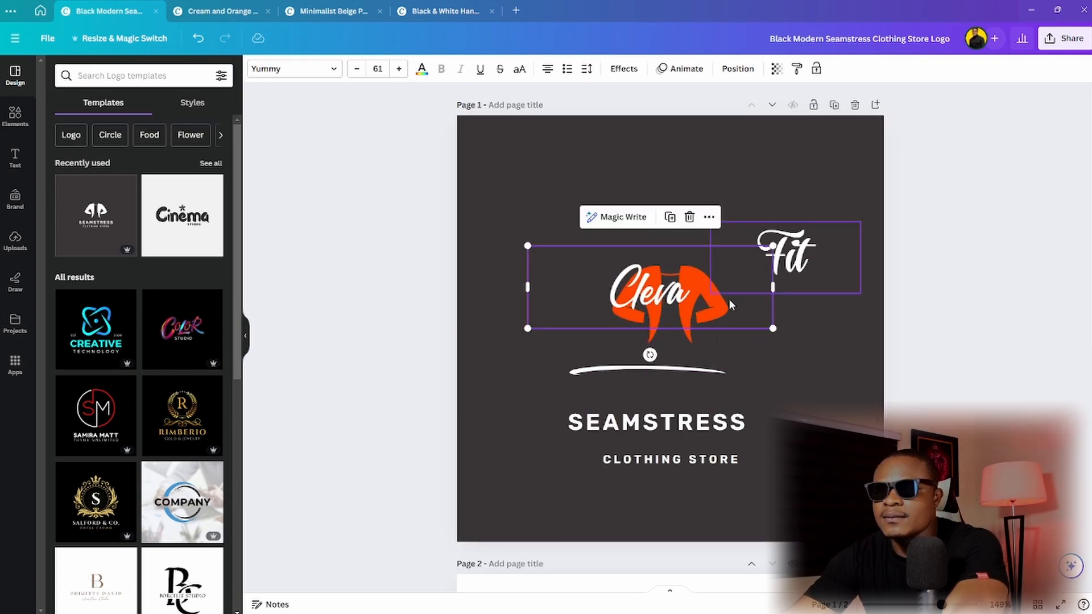
{"action": "left_click", "coordinate": [693, 371]}
{"action": "left_click_drag", "start_coordinate": [727, 362], "coordinate": [690, 366]}
{"action": "left_click", "coordinate": [655, 287]}
{"action": "left_click_drag", "start_coordinate": [655, 287], "coordinate": [649, 345]}
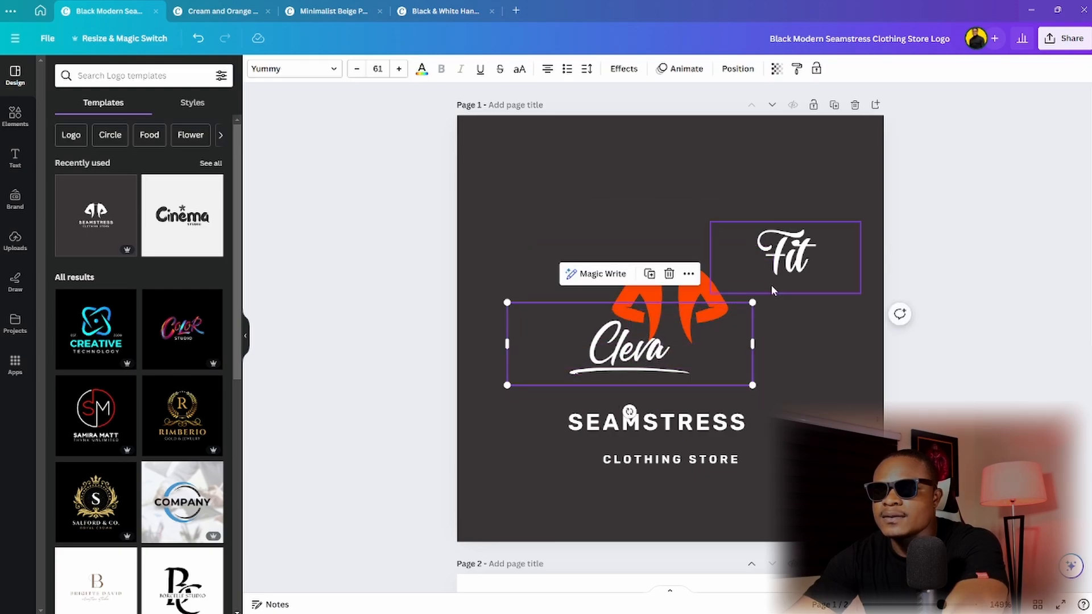
- Narrow the text box around "Fit" and delete the "SEAMSTRESS" title and "CLOTHING STORE" tagline
{"action": "left_click", "coordinate": [798, 243]}
{"action": "left_click_drag", "start_coordinate": [798, 243], "coordinate": [768, 277]}
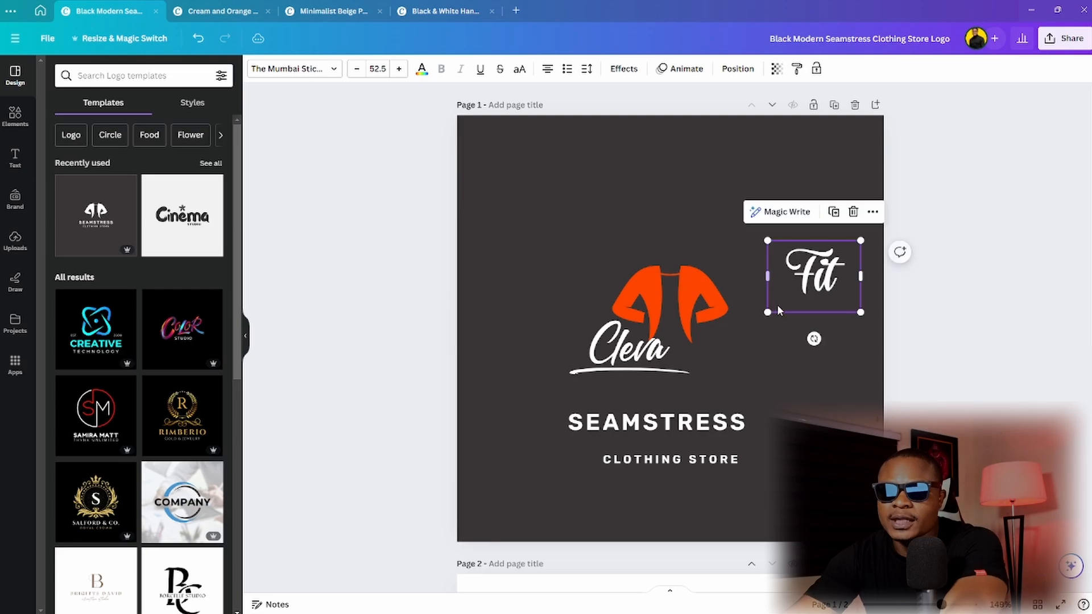
{"action": "left_click", "coordinate": [787, 380]}
{"action": "left_click_drag", "start_coordinate": [791, 424], "coordinate": [645, 468]}
{"action": "key", "text": "Delete"}
- Separate the brushed underline from "Cleva" by moving it down near the page's lower edge
{"action": "left_click_drag", "start_coordinate": [674, 424], "coordinate": [724, 435]}
{"action": "left_click", "coordinate": [680, 381]}
{"action": "left_click_drag", "start_coordinate": [680, 380], "coordinate": [684, 292]}
{"action": "left_click", "coordinate": [692, 379]}
{"action": "left_click", "coordinate": [670, 370]}
{"action": "left_click", "coordinate": [661, 372]}
{"action": "left_click_drag", "start_coordinate": [659, 371], "coordinate": [681, 482]}
- Position "Cleva" under the jacket and bring the jacket graphic in front of the text
{"action": "left_click_drag", "start_coordinate": [652, 294], "coordinate": [646, 348]}
{"action": "left_click", "coordinate": [653, 291]}
{"action": "right_click", "coordinate": [653, 289]}
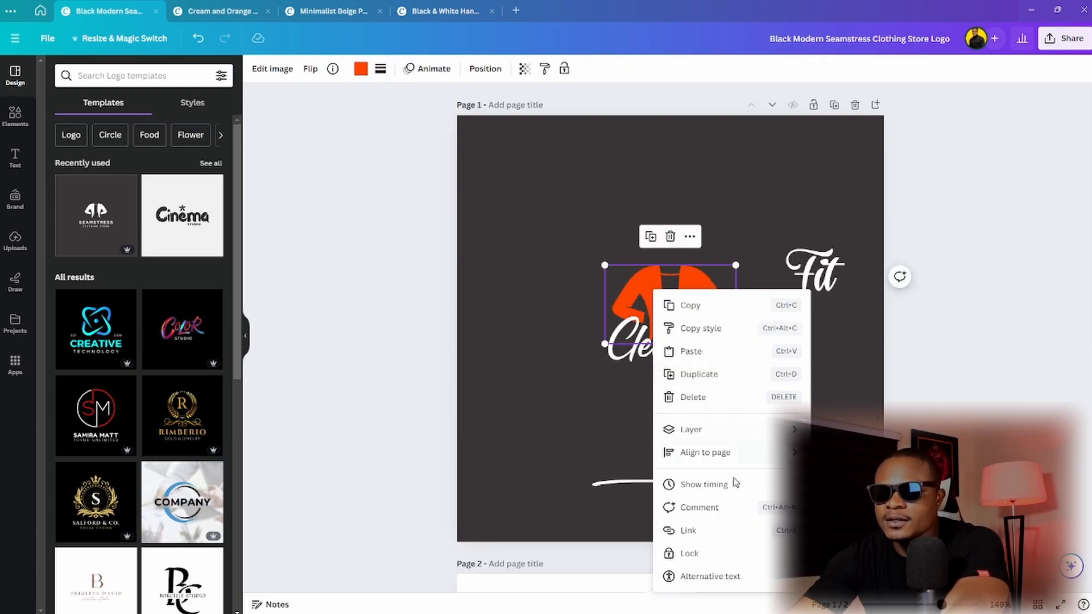
{"action": "mouse_move", "coordinate": [728, 431]}
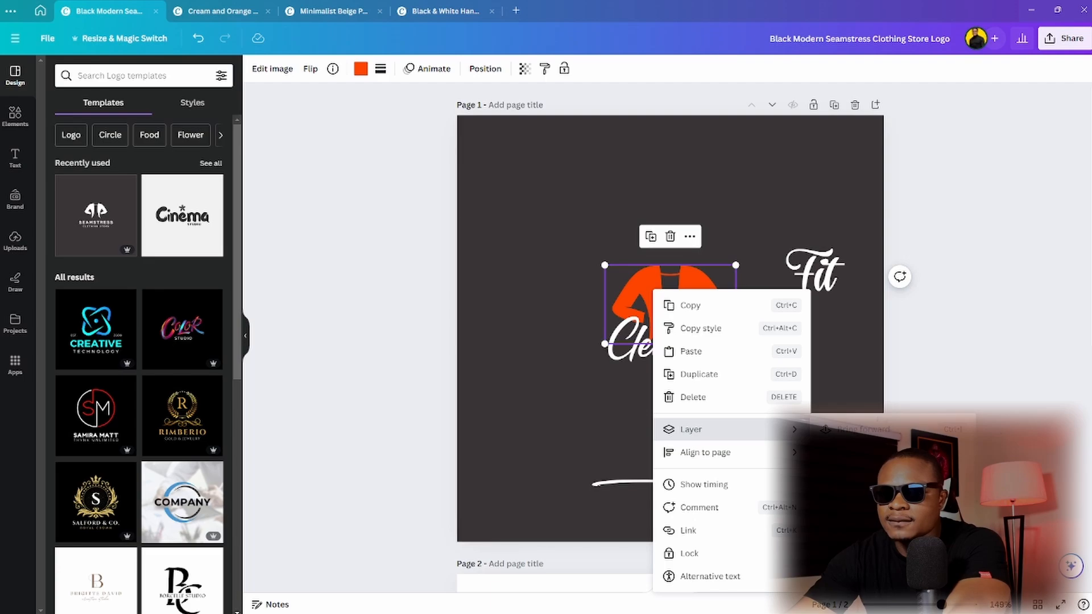
{"action": "left_click", "coordinate": [858, 452]}
{"action": "left_click", "coordinate": [776, 393]}
- Fine-tune the jacket's position over "Cleva", shifting it slightly left and up so its tips overlap the lettering
{"action": "mouse_move", "coordinate": [685, 275]}
{"action": "left_mouse_down"}
{"action": "mouse_move", "coordinate": [674, 267]}
{"action": "mouse_move", "coordinate": [673, 276]}
{"action": "left_mouse_up"}
{"action": "left_click_drag", "start_coordinate": [937, 604], "coordinate": [968, 604]}
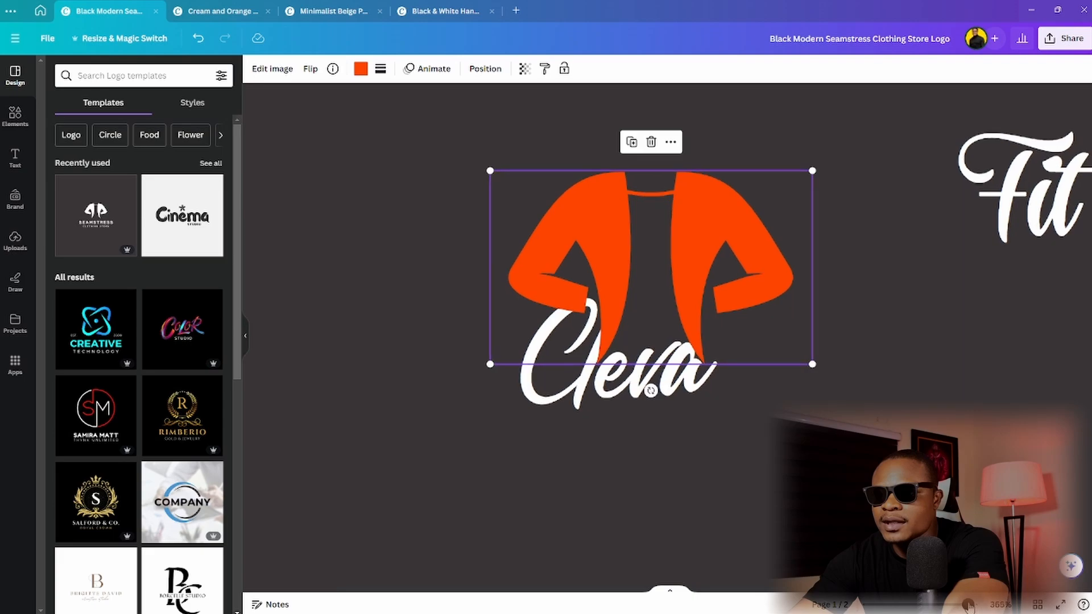
{"action": "left_click", "coordinate": [967, 245]}
{"action": "left_click", "coordinate": [705, 272]}
{"action": "mouse_move", "coordinate": [712, 255]}
{"action": "left_mouse_down"}
{"action": "mouse_move", "coordinate": [702, 257]}
{"action": "mouse_move", "coordinate": [714, 246]}
{"action": "left_mouse_up"}
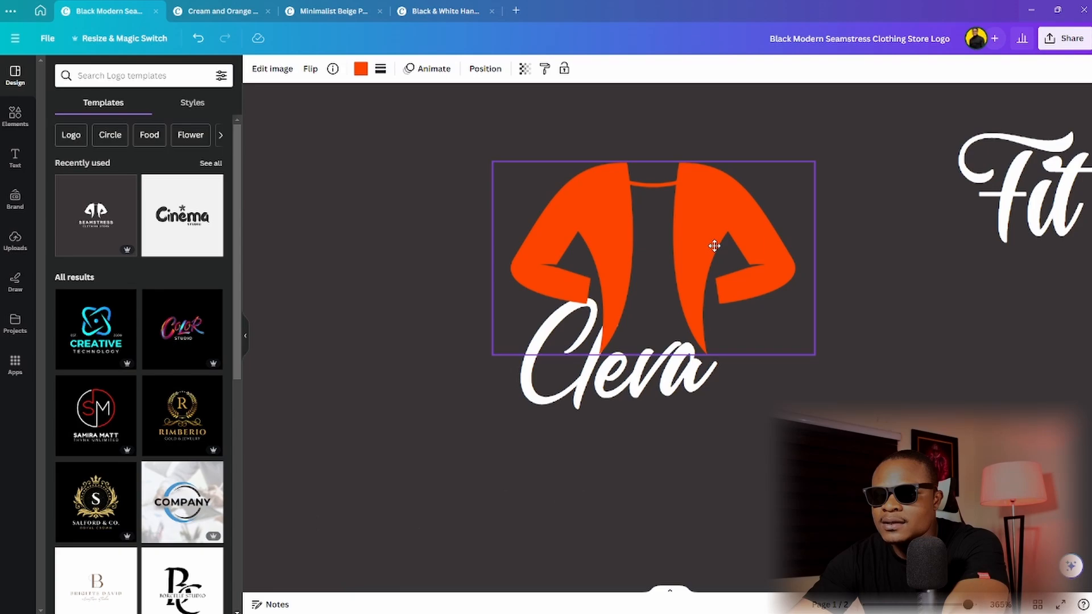
{"action": "left_click_drag", "start_coordinate": [714, 246], "coordinate": [715, 244]}
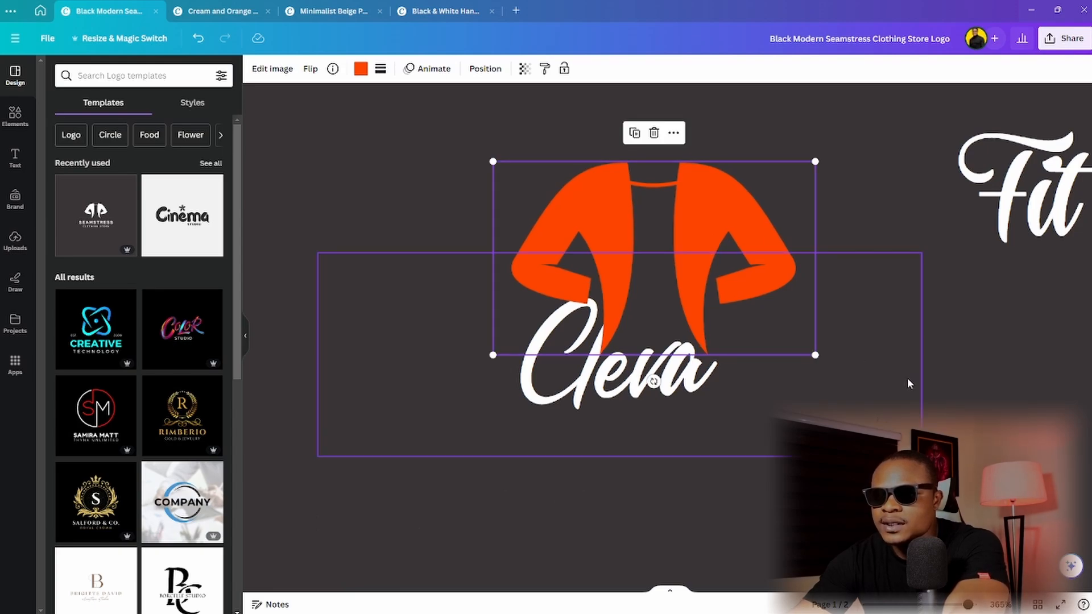
- Scale the "Fit" text down to size 23.2 and place it right after the final letter of "Cleva"
{"action": "left_click", "coordinate": [986, 390]}
{"action": "left_click", "coordinate": [1016, 218]}
{"action": "left_click_drag", "start_coordinate": [1017, 218], "coordinate": [759, 381]}
{"action": "left_click_drag", "start_coordinate": [882, 274], "coordinate": [756, 373]}
{"action": "left_click_drag", "start_coordinate": [696, 398], "coordinate": [742, 373]}
{"action": "left_click", "coordinate": [860, 342]}
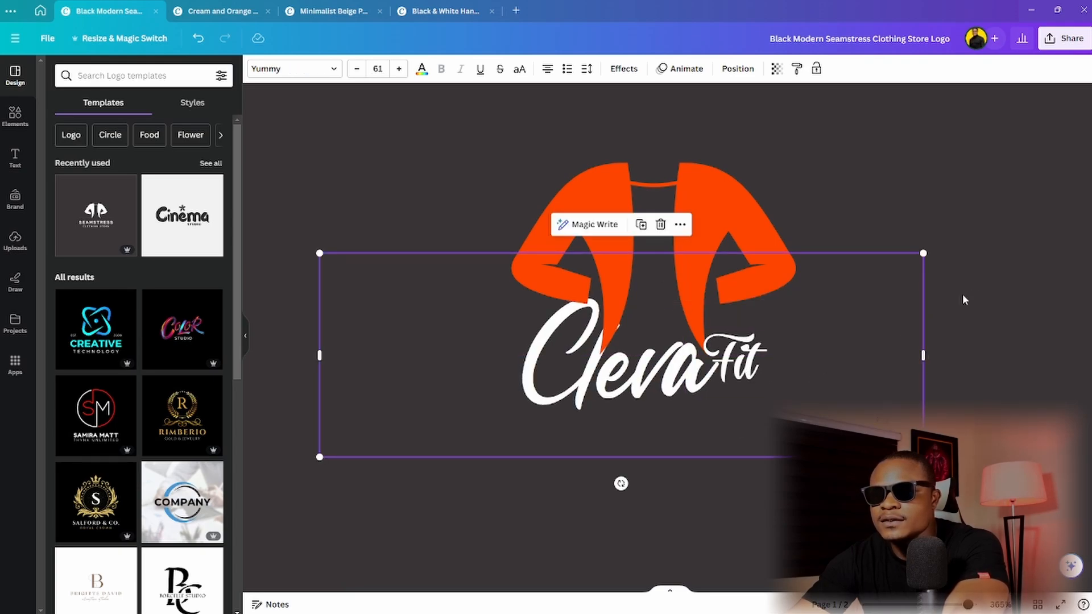
{"action": "left_click", "coordinate": [987, 276]}
- Try black as the colour of "Fit", return it to white, and test a small shift of the text
{"action": "left_click", "coordinate": [739, 364]}
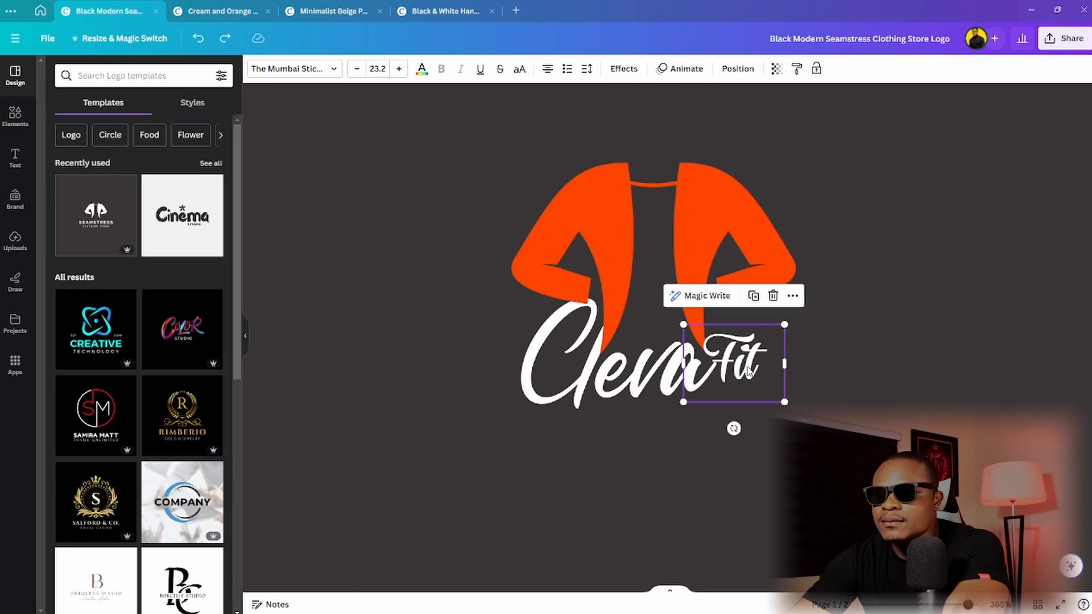
{"action": "left_click", "coordinate": [421, 68]}
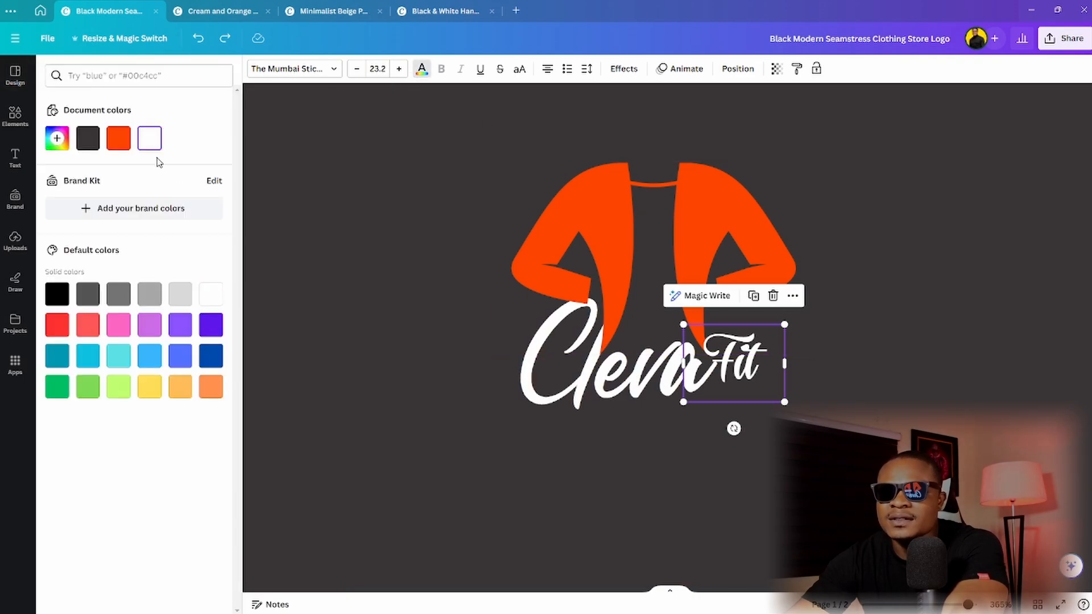
{"action": "left_click", "coordinate": [57, 294]}
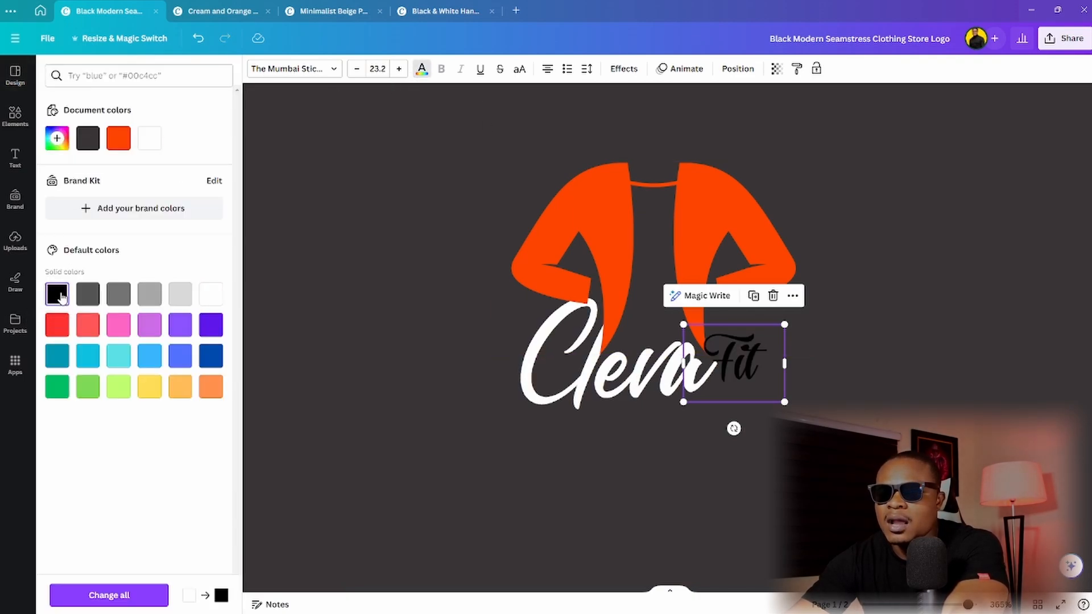
{"action": "left_click", "coordinate": [210, 294]}
{"action": "left_click", "coordinate": [910, 227]}
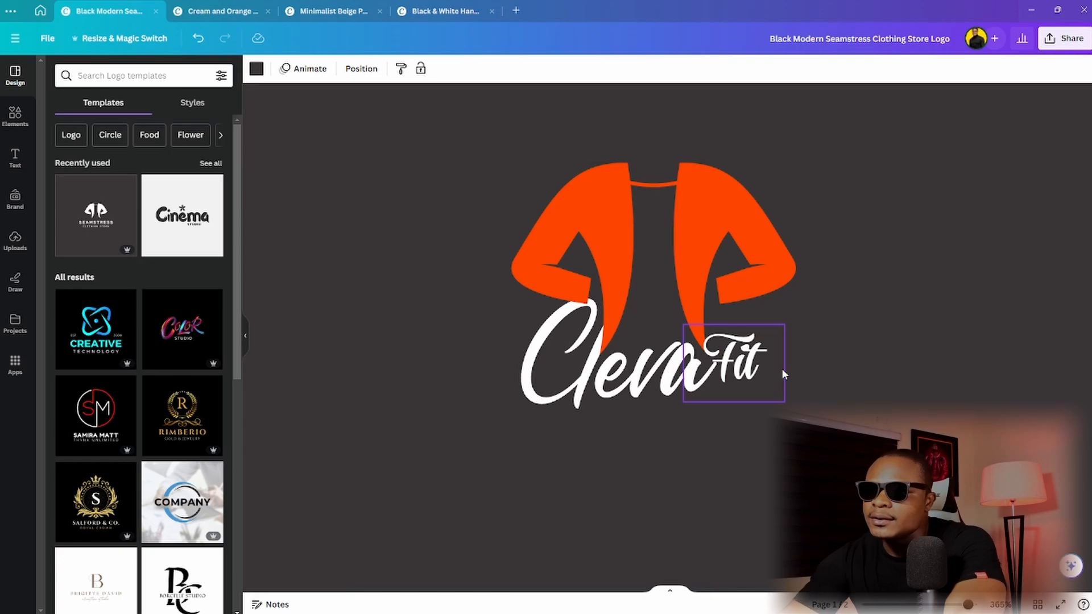
{"action": "left_click_drag", "start_coordinate": [749, 369], "coordinate": [740, 354]}
{"action": "left_click", "coordinate": [884, 198]}
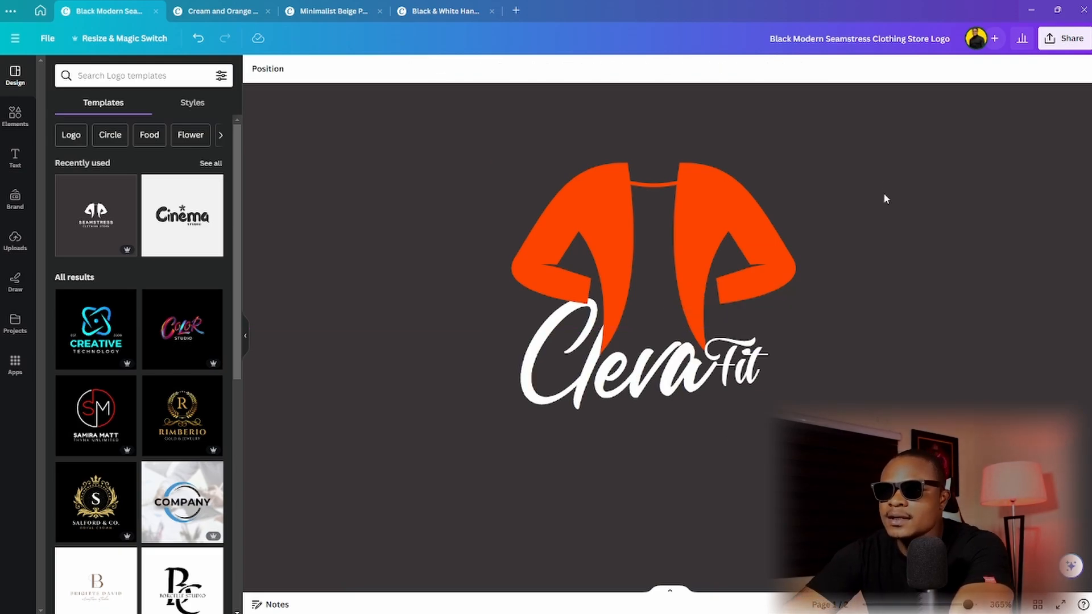
- Recolour the "Cleva" text with the jacket's orange from the document colours
{"action": "left_click", "coordinate": [684, 190]}
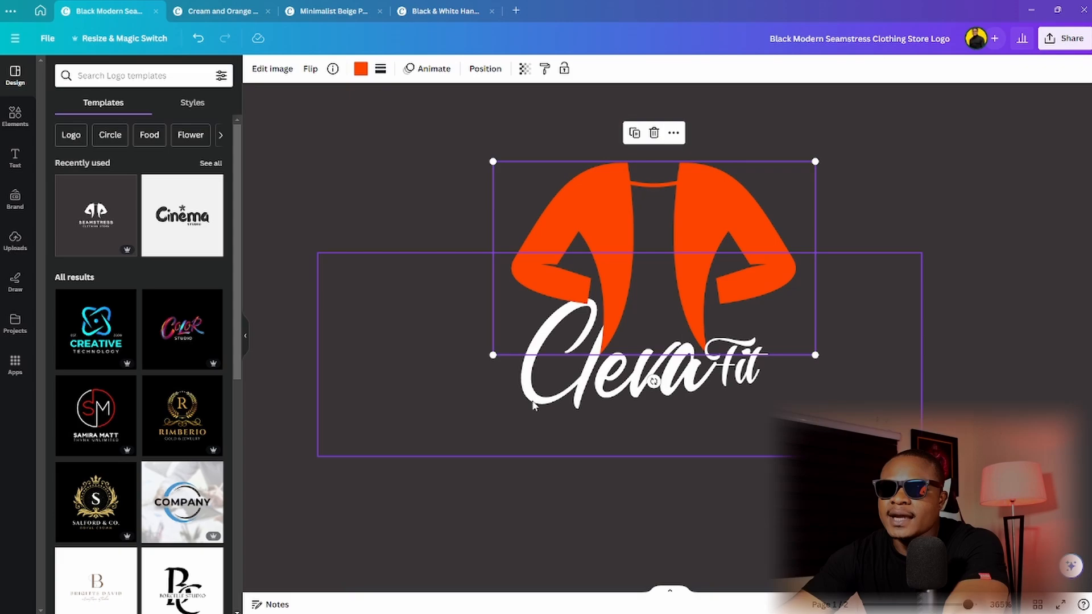
{"action": "left_click", "coordinate": [592, 397]}
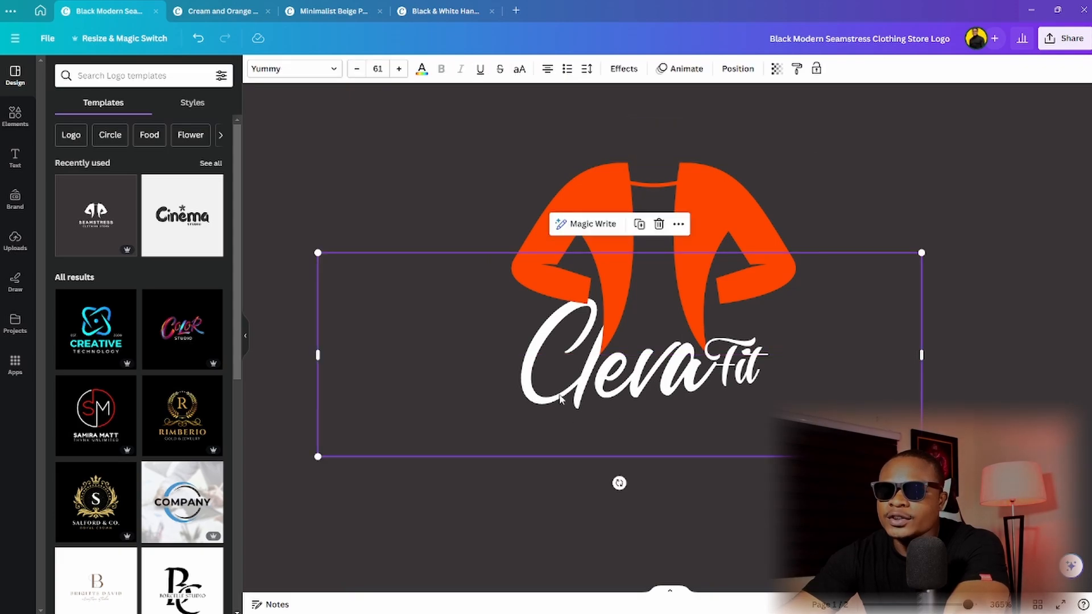
{"action": "left_click", "coordinate": [423, 74]}
{"action": "left_click", "coordinate": [118, 139]}
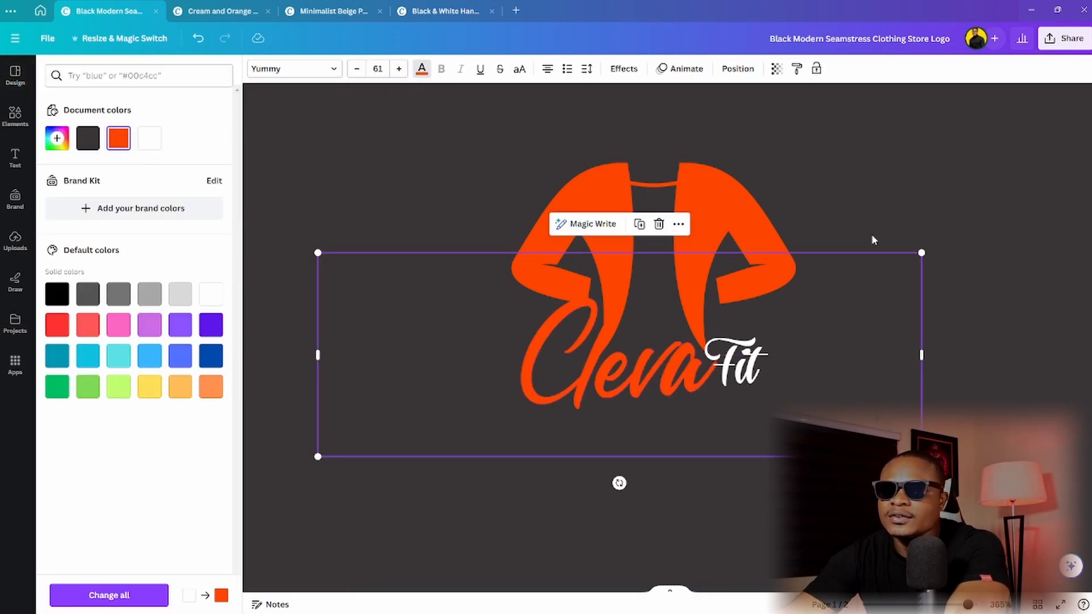
{"action": "left_click", "coordinate": [937, 196]}
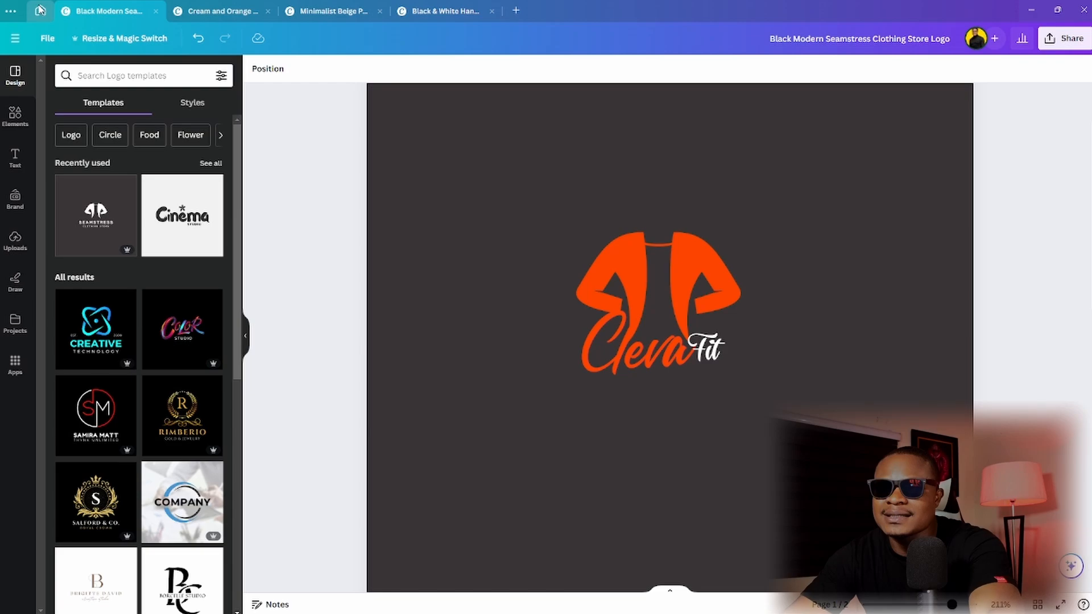
- Search the Canva templates for "clothing line logo" and browse the available logo designs
{"action": "left_click", "coordinate": [40, 11]}
{"action": "left_click", "coordinate": [951, 40]}
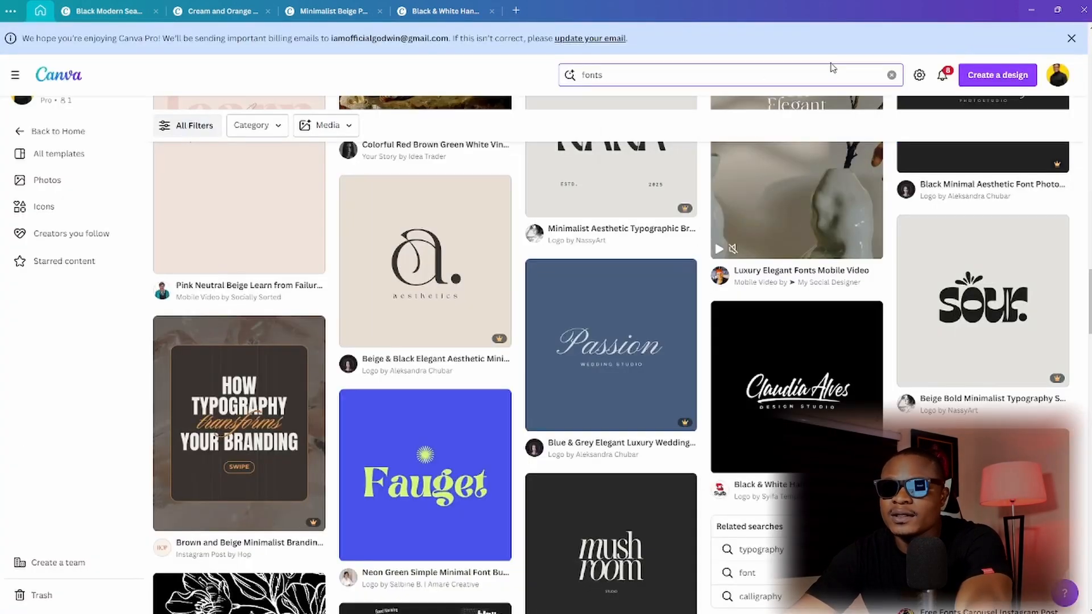
{"action": "key", "text": "BackSpace"}
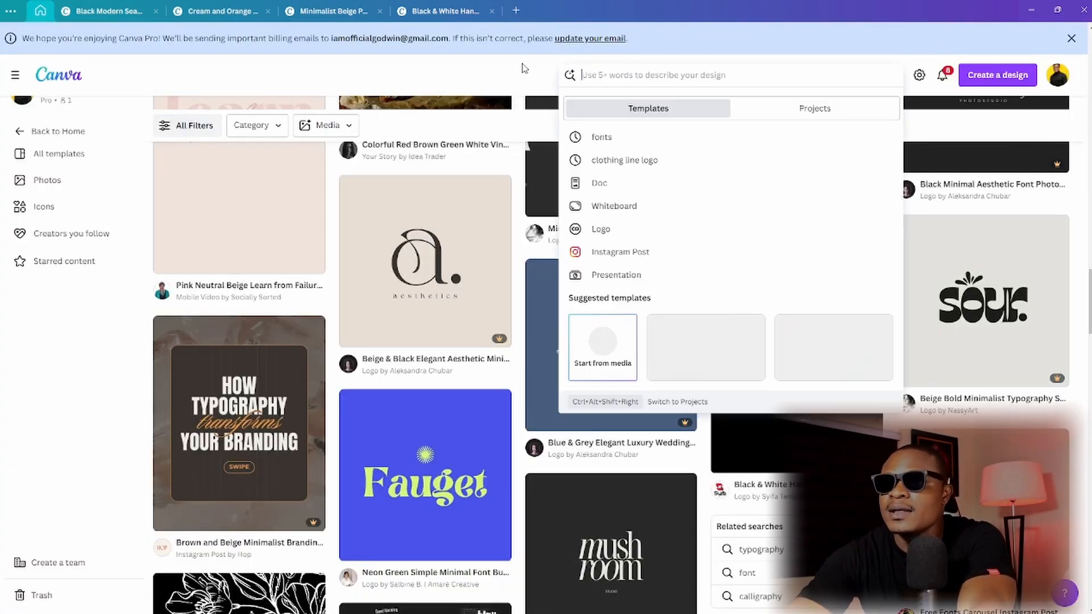
{"action": "left_click", "coordinate": [664, 161]}
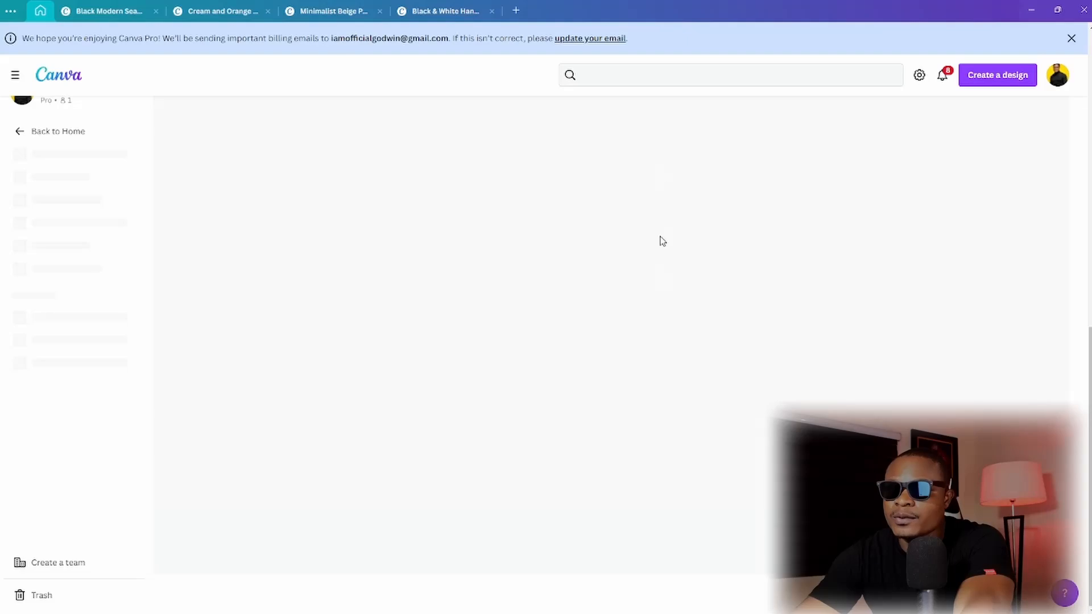
{"action": "scroll", "coordinate": [640, 292], "scroll_direction": "down", "scroll_amount": 8}
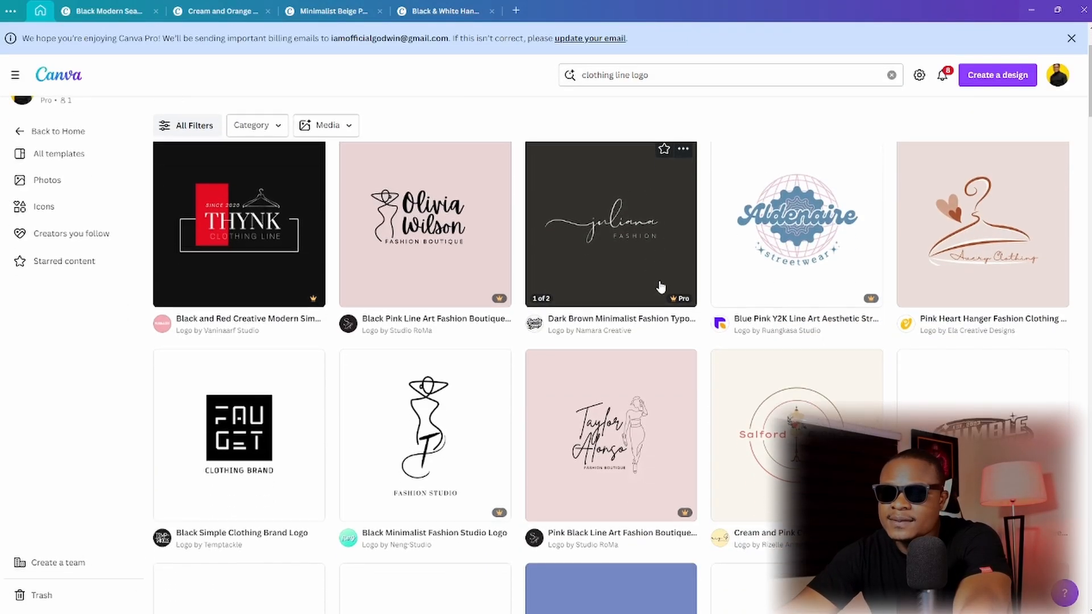
{"action": "scroll", "coordinate": [673, 292], "scroll_direction": "down", "scroll_amount": 7}
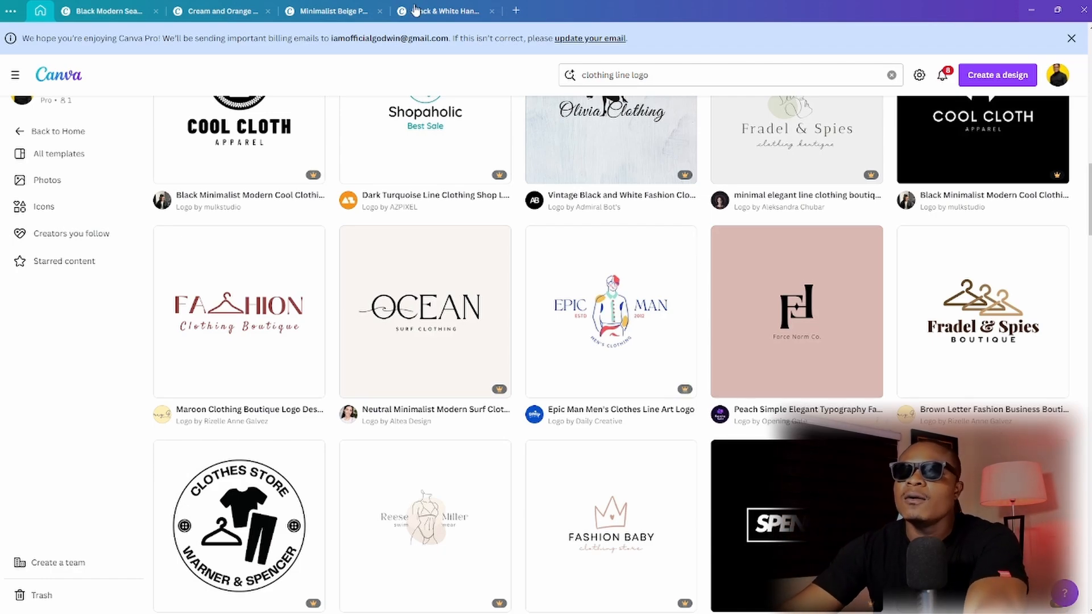
- Return to the Black Modern Seamstress design and set its page background to black
{"action": "left_click", "coordinate": [128, 4]}
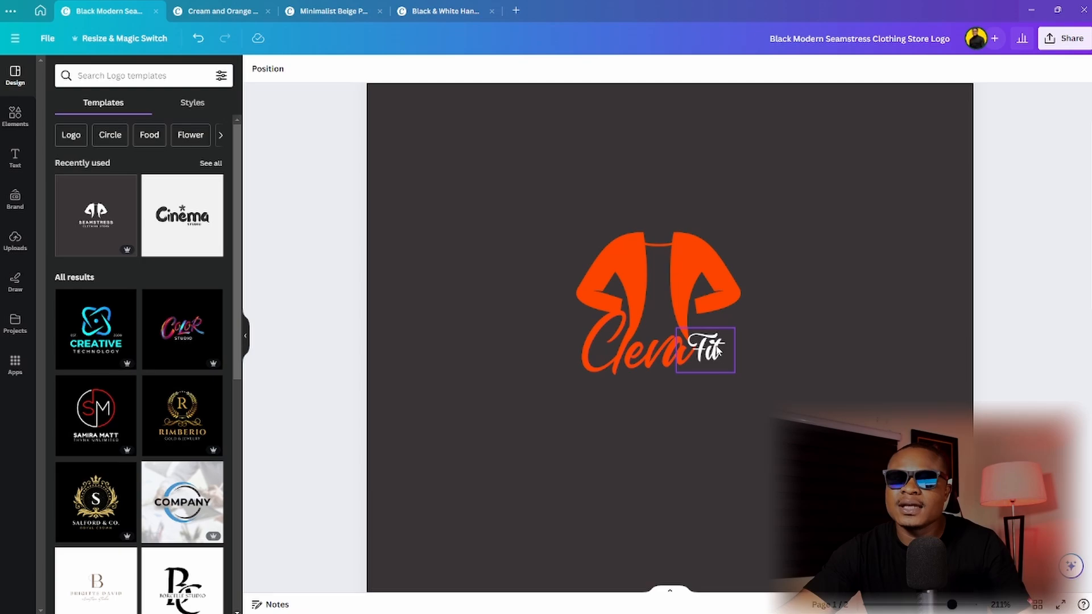
{"action": "left_click", "coordinate": [729, 454]}
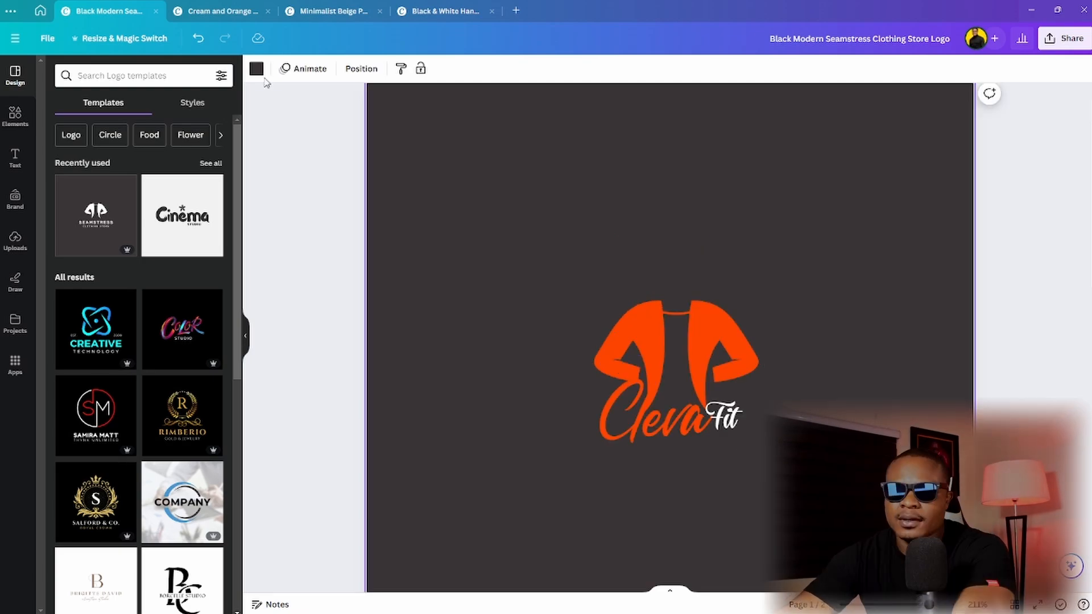
{"action": "left_click", "coordinate": [256, 68]}
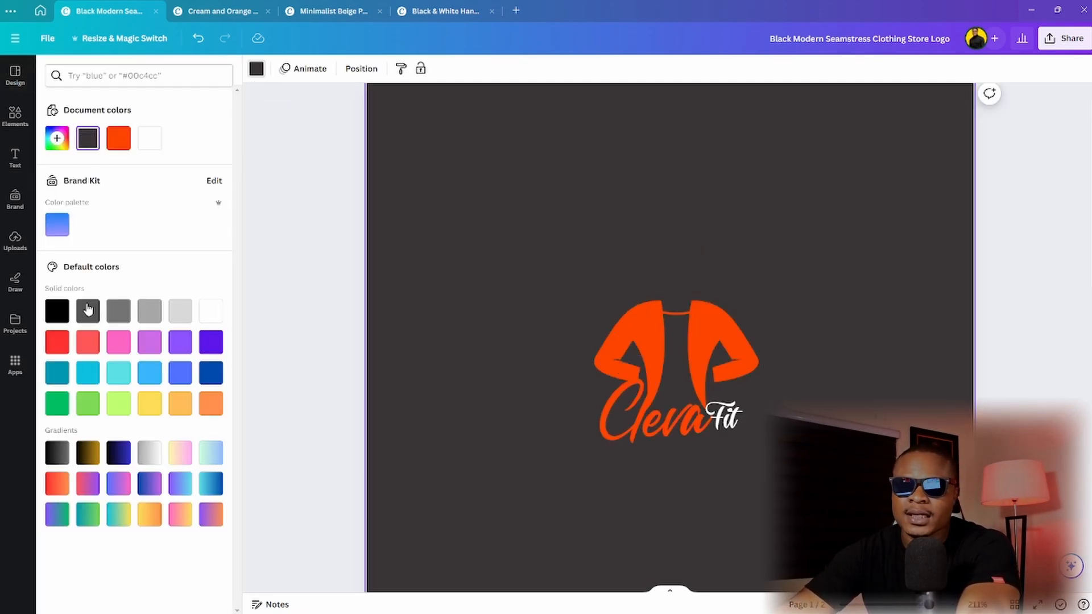
{"action": "left_click", "coordinate": [57, 310]}
- Select the jacket graphic and both text elements together and shift the whole logo slightly to the right on the page
{"action": "left_click_drag", "start_coordinate": [865, 231], "coordinate": [581, 365]}
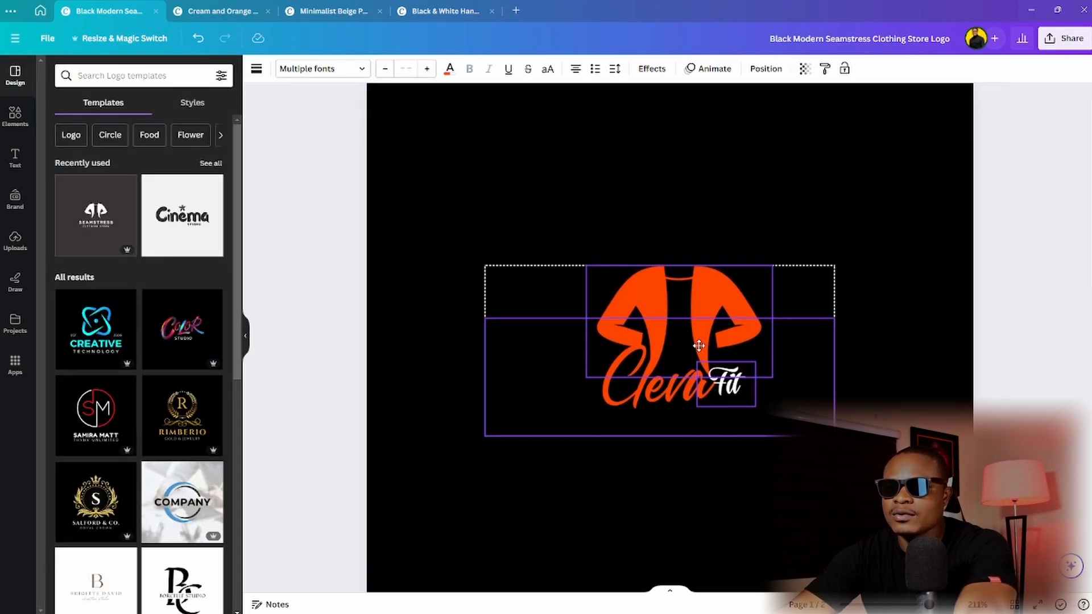
{"action": "left_click", "coordinate": [896, 350]}
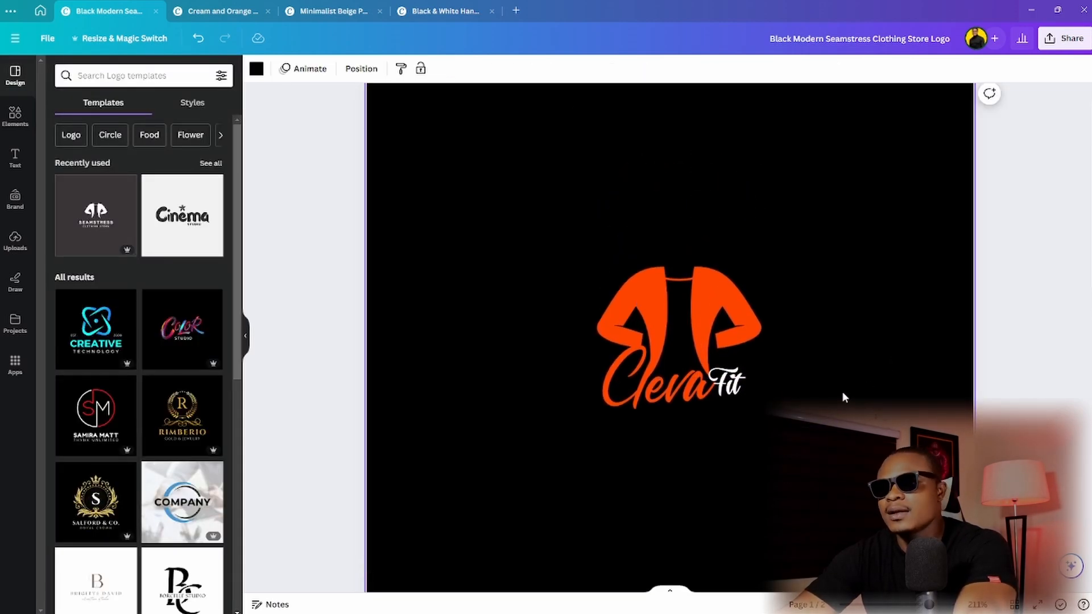
{"action": "scroll", "coordinate": [842, 392], "scroll_direction": "up", "scroll_amount": 1}
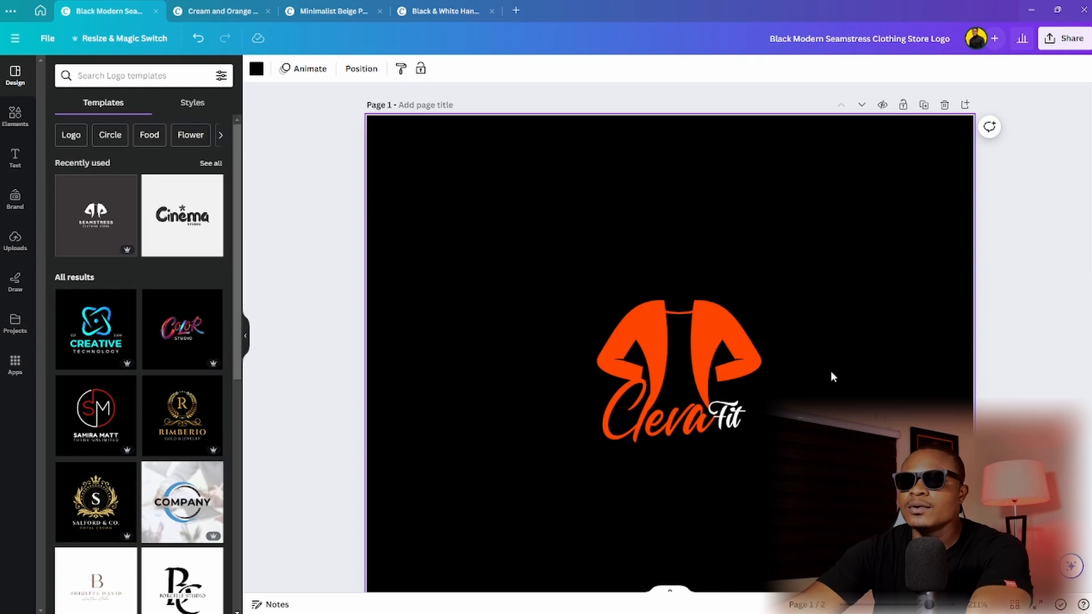
- Try a default blue as the colour of the jacket graphic and undo the recolour
{"action": "left_click", "coordinate": [739, 340]}
{"action": "left_click", "coordinate": [360, 69]}
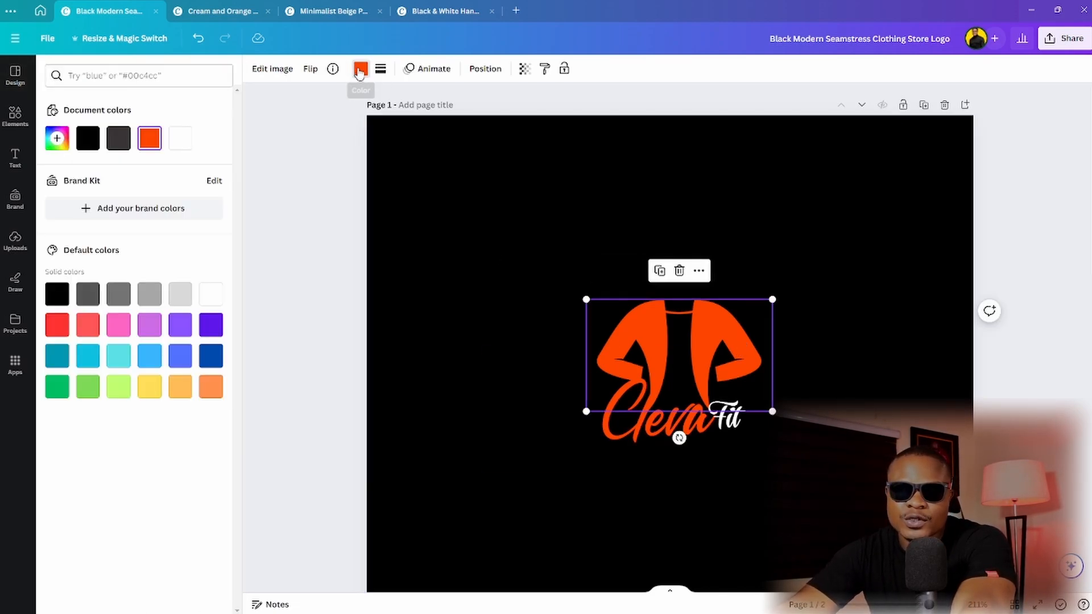
{"action": "left_click", "coordinate": [182, 358]}
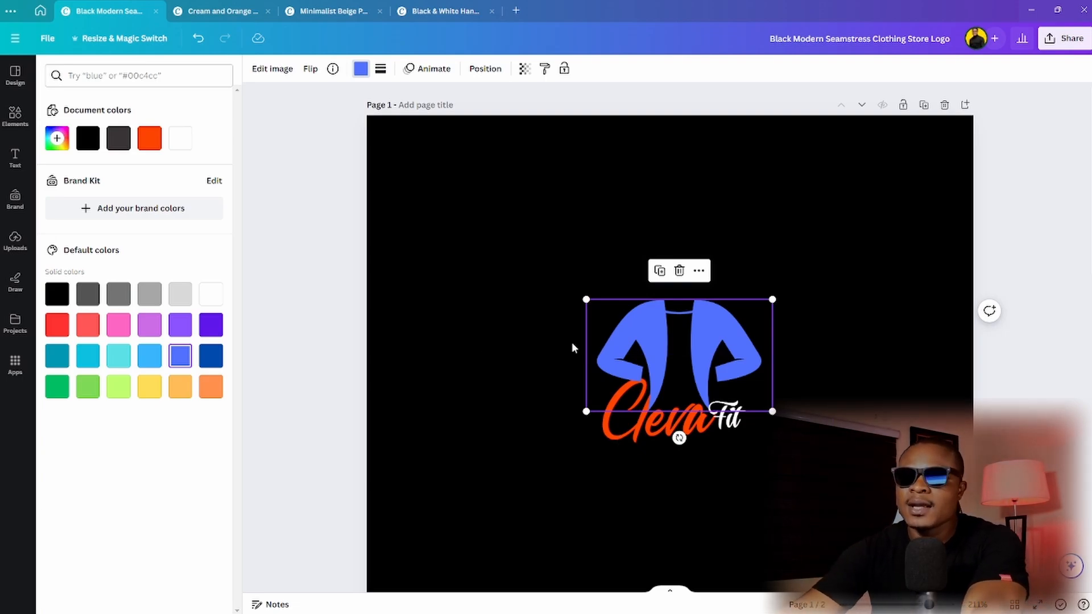
{"action": "left_click", "coordinate": [589, 209]}
{"action": "key", "text": "ctrl+z"}
- Set up the design's download as a PNG of page 1 only, with the transparent background turned off
{"action": "left_click", "coordinate": [1053, 40]}
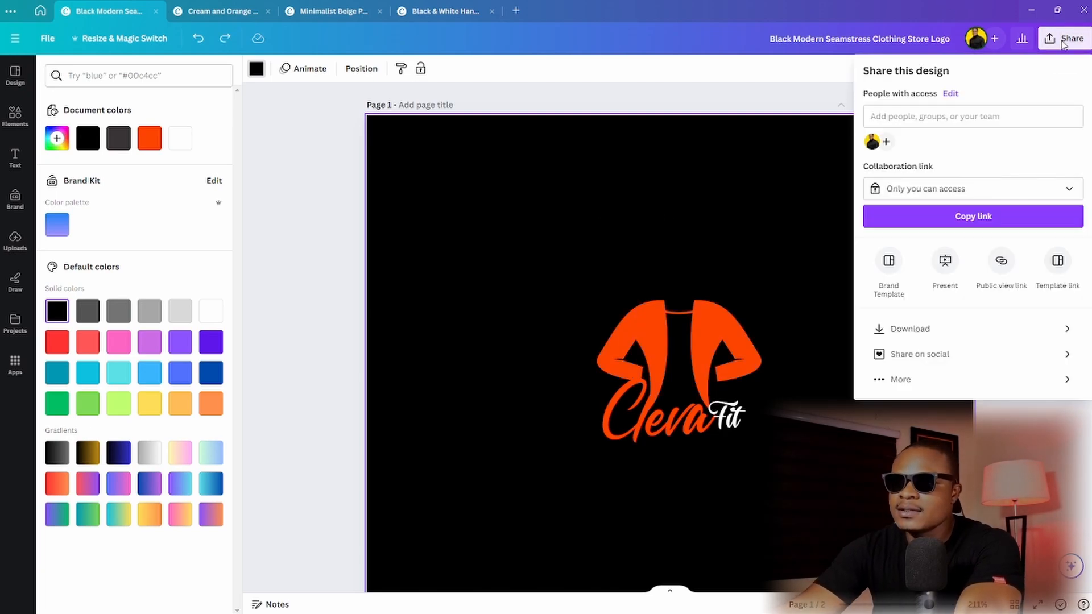
{"action": "left_click", "coordinate": [909, 328]}
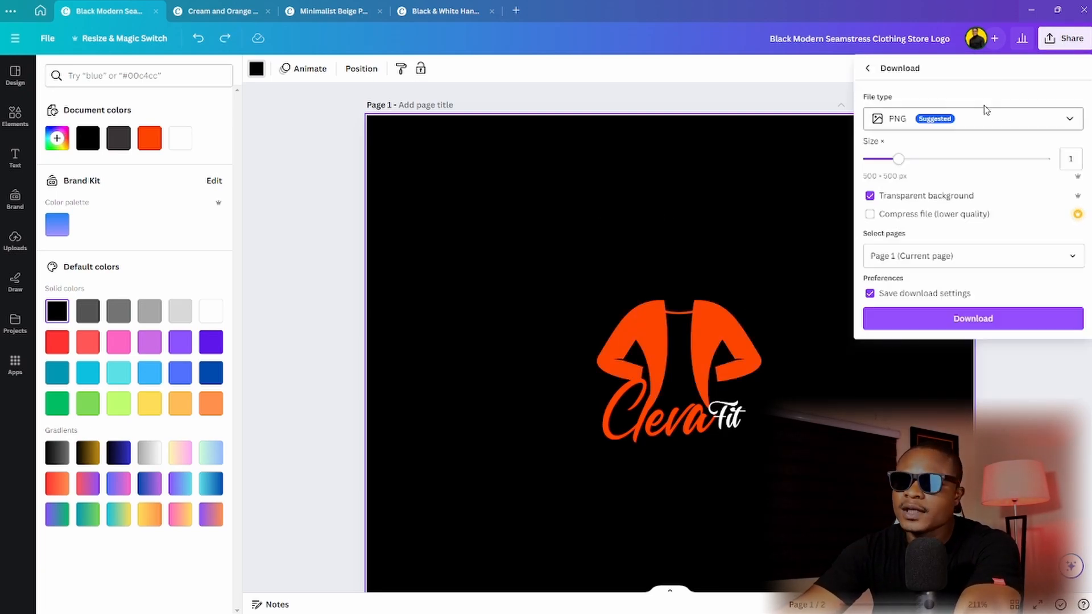
{"action": "left_click", "coordinate": [947, 252]}
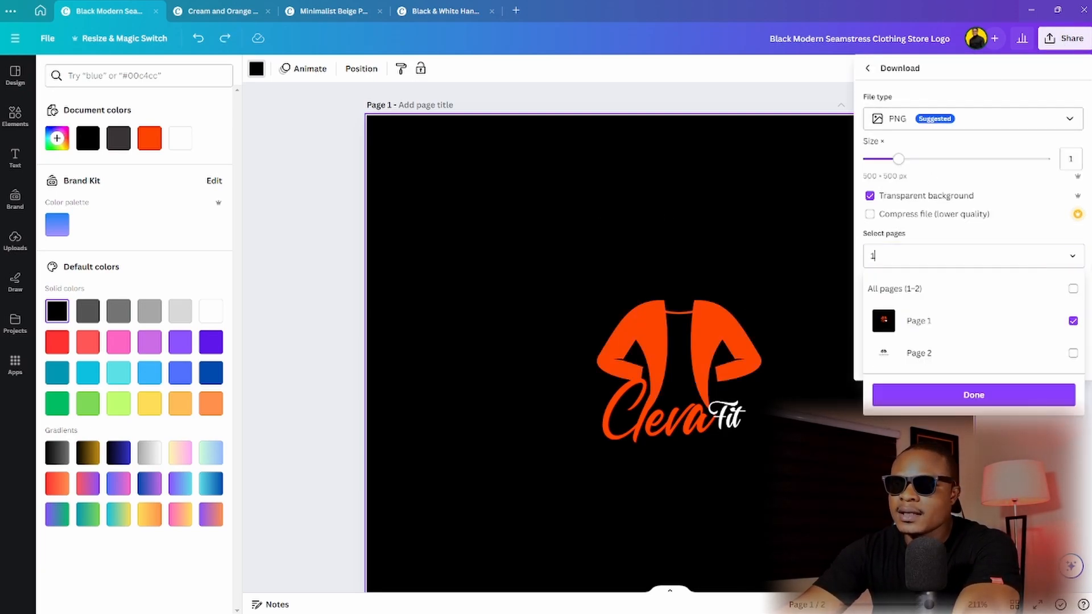
{"action": "left_click", "coordinate": [1013, 394]}
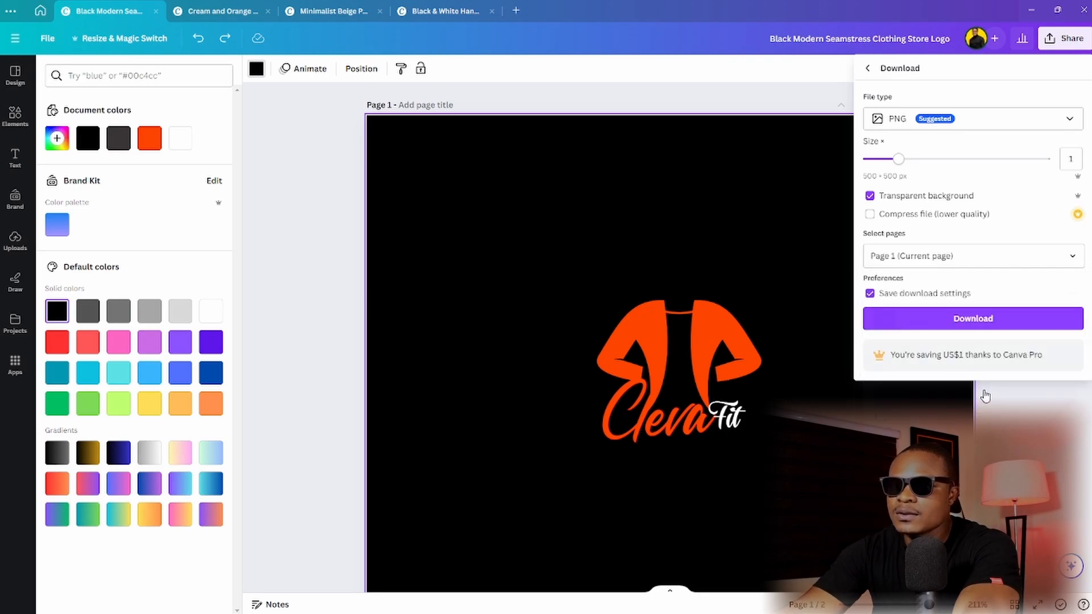
{"action": "left_click", "coordinate": [871, 196]}
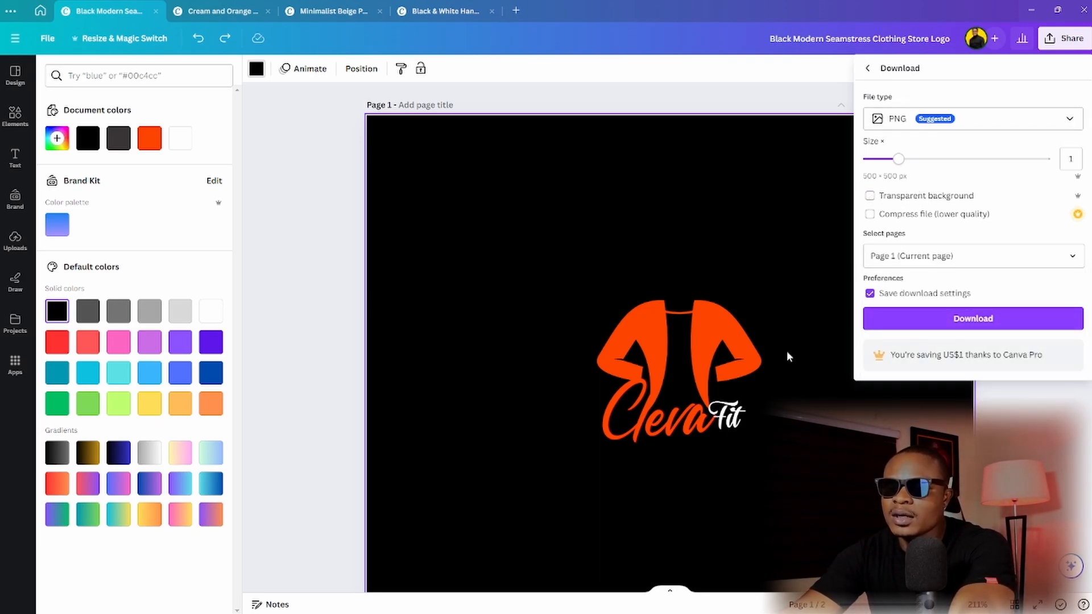
- Enlarge the jacket graphic and the "Cleva Fit" text together and reposition the logo near the middle of the page
{"action": "left_click", "coordinate": [748, 264]}
{"action": "scroll", "coordinate": [859, 393], "scroll_direction": "down", "scroll_amount": 5}
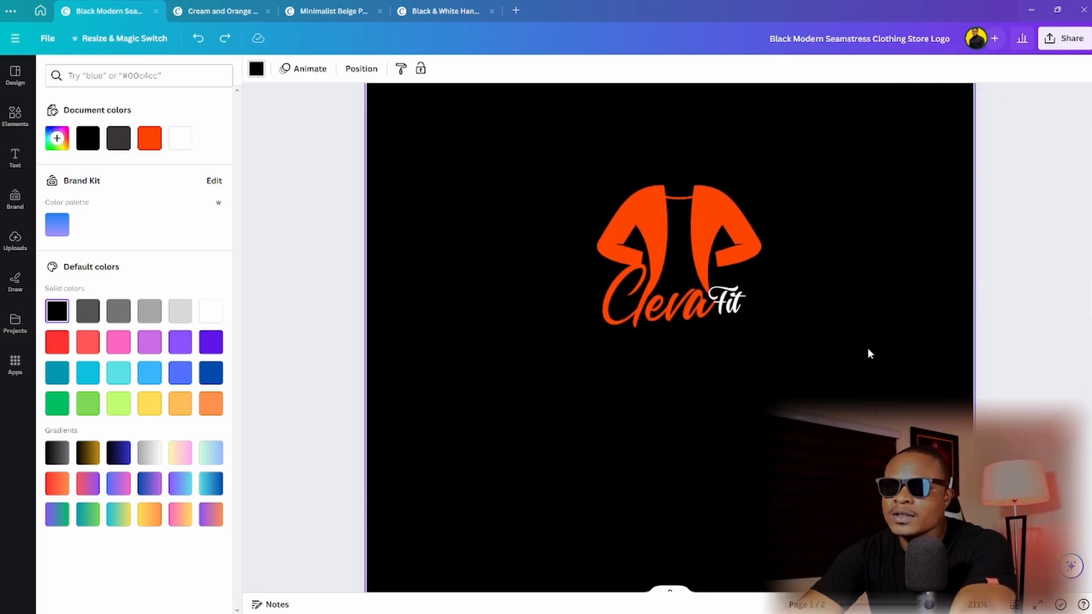
{"action": "scroll", "coordinate": [881, 319], "scroll_direction": "up", "scroll_amount": 5}
{"action": "left_click_drag", "start_coordinate": [901, 268], "coordinate": [619, 406]}
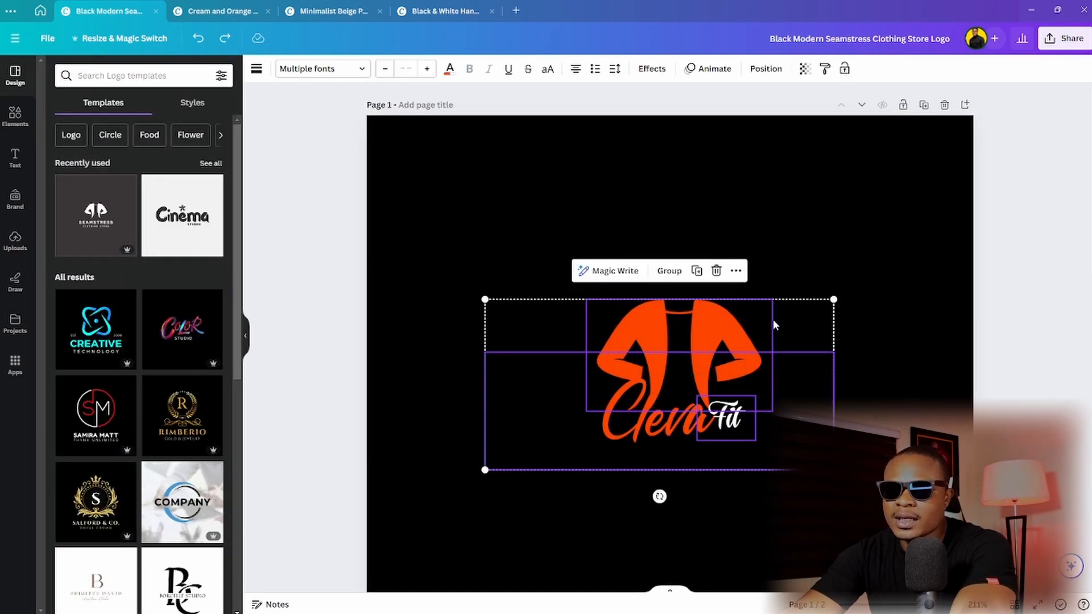
{"action": "left_click_drag", "start_coordinate": [836, 297], "coordinate": [917, 248]}
{"action": "left_click_drag", "start_coordinate": [758, 275], "coordinate": [696, 319]}
{"action": "left_click", "coordinate": [890, 187]}
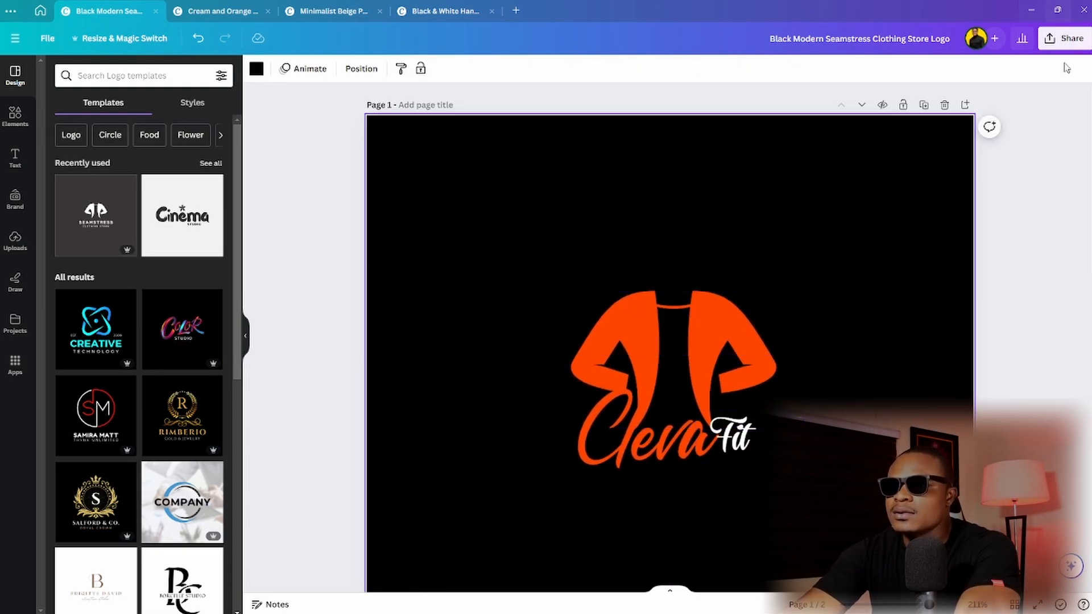
- Download page 1 of the design as a PNG at size 1
{"action": "left_click", "coordinate": [1064, 39]}
{"action": "left_click", "coordinate": [927, 330]}
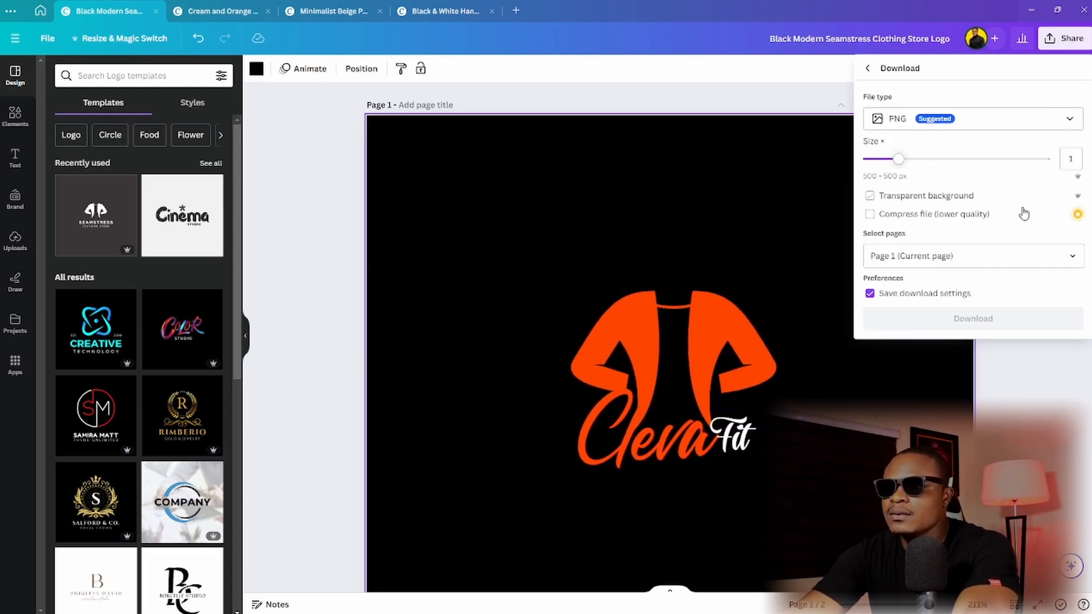
{"action": "left_click", "coordinate": [1025, 332]}
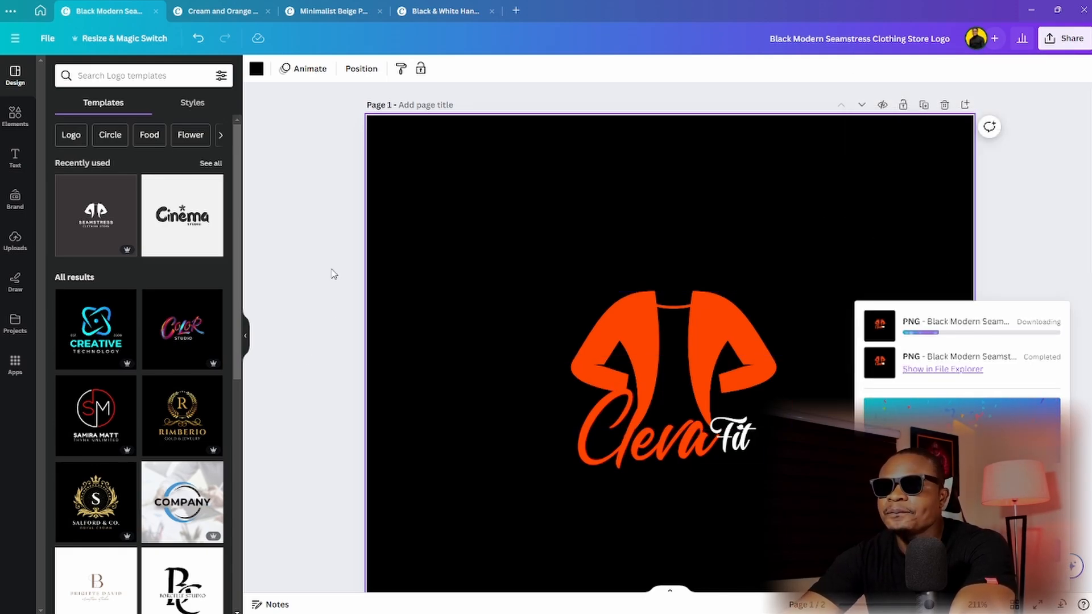
- Save the downloaded logo in the CLEVAFIT folder under the file name "CLEVAFIT LOGO Jpeg" and dismiss the download notice
{"action": "left_click", "coordinate": [144, 107]}
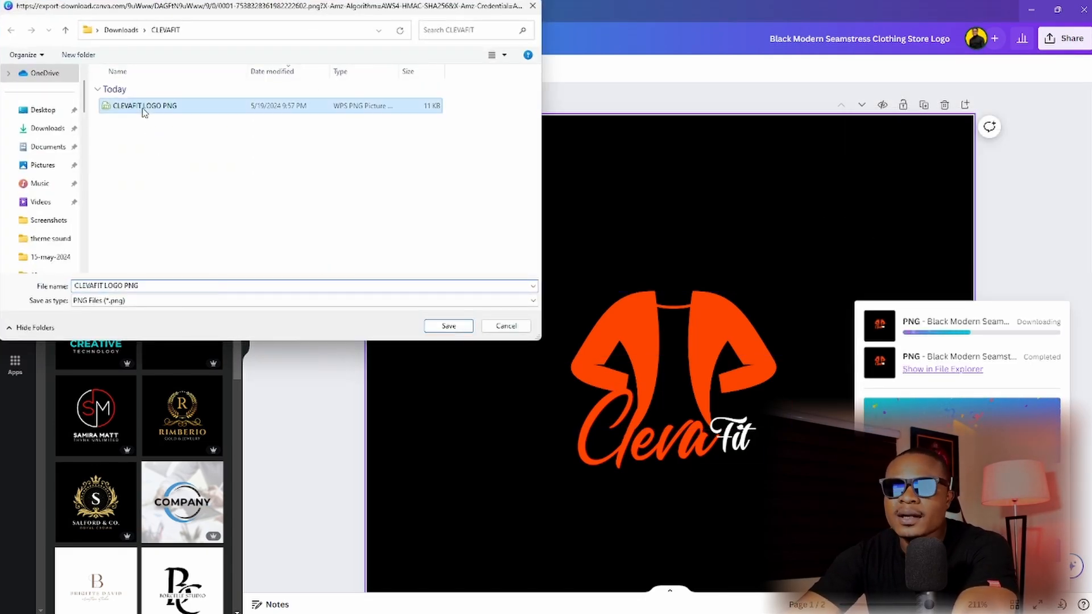
{"action": "left_click", "coordinate": [169, 286]}
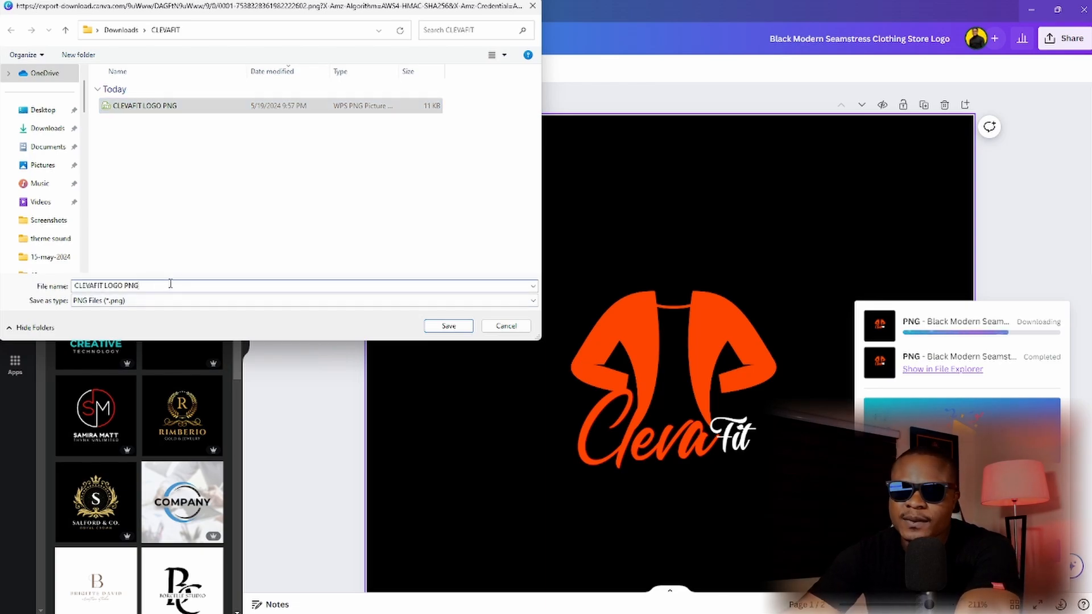
{"action": "key", "text": "BackSpace"}
{"action": "key", "text": "BackSpace"}
{"action": "key", "text": "BackSpace"}
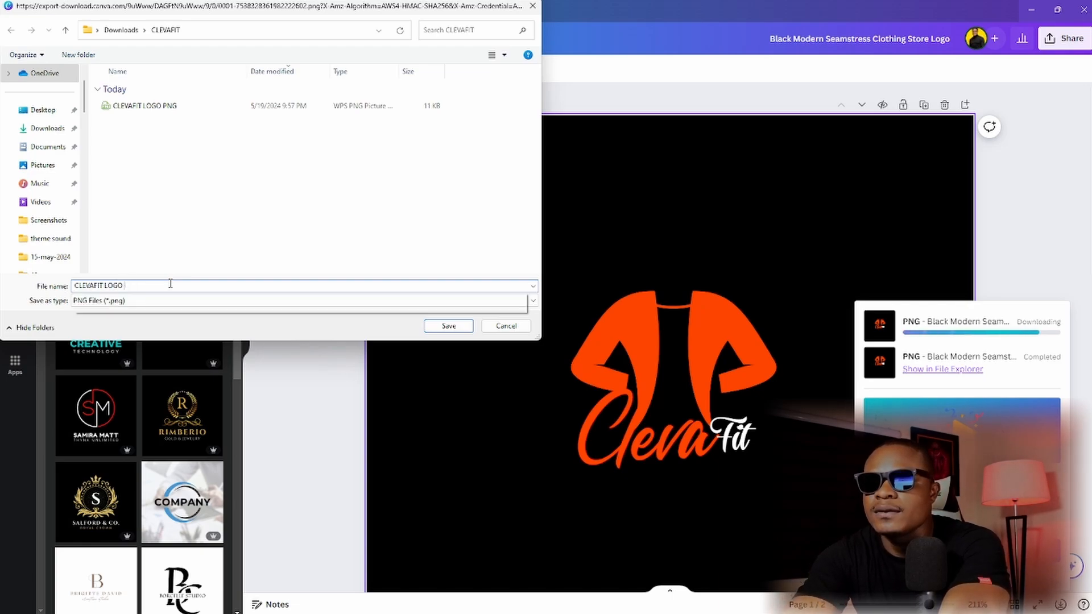
{"action": "type", "text": "Jpeg"}
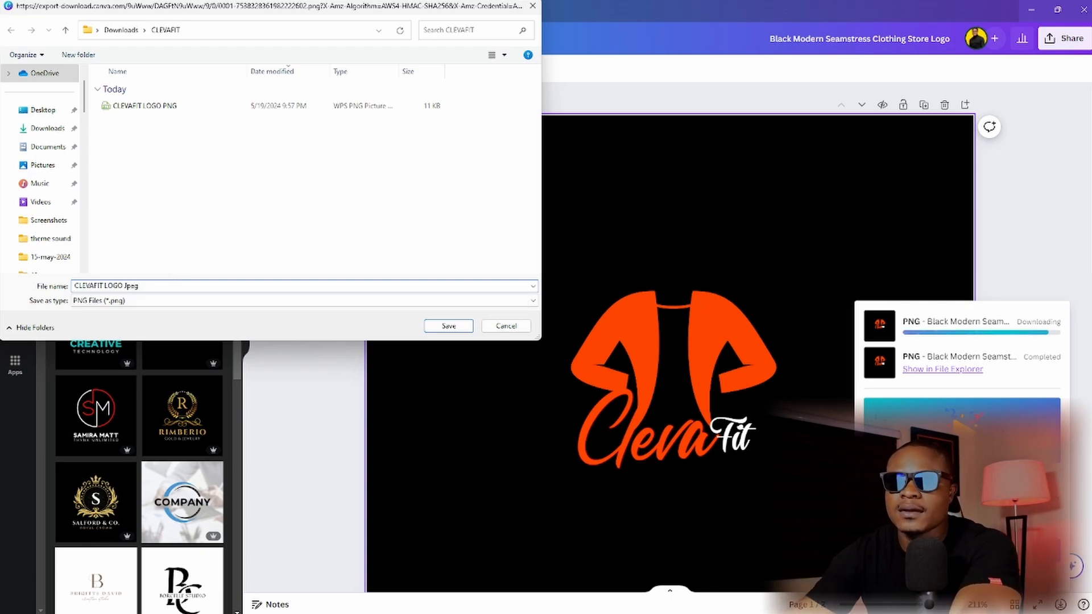
{"action": "left_click", "coordinate": [457, 328]}
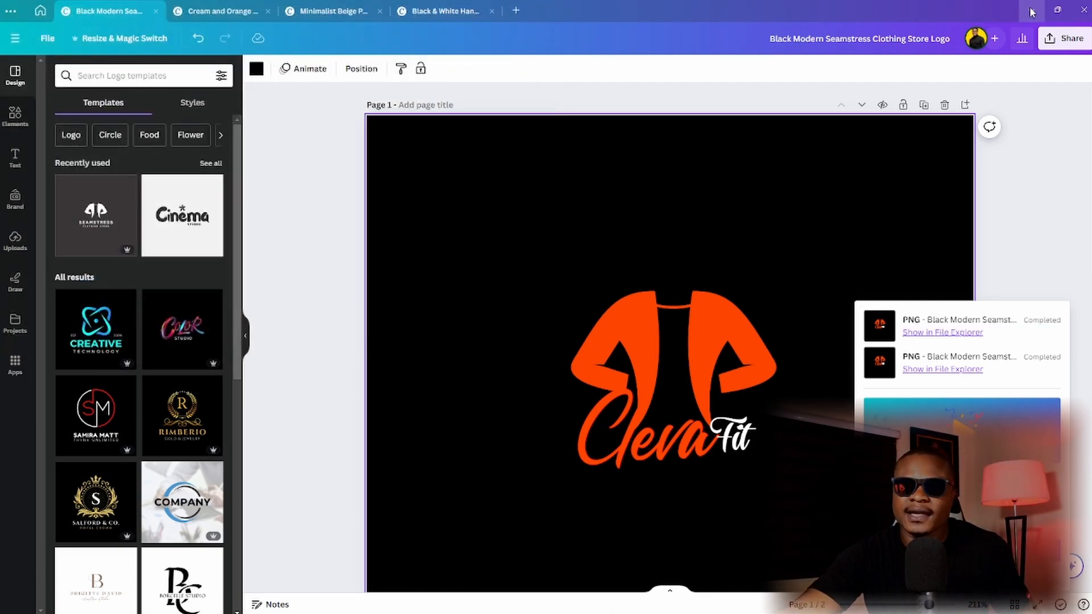
{"action": "left_click", "coordinate": [1010, 277]}
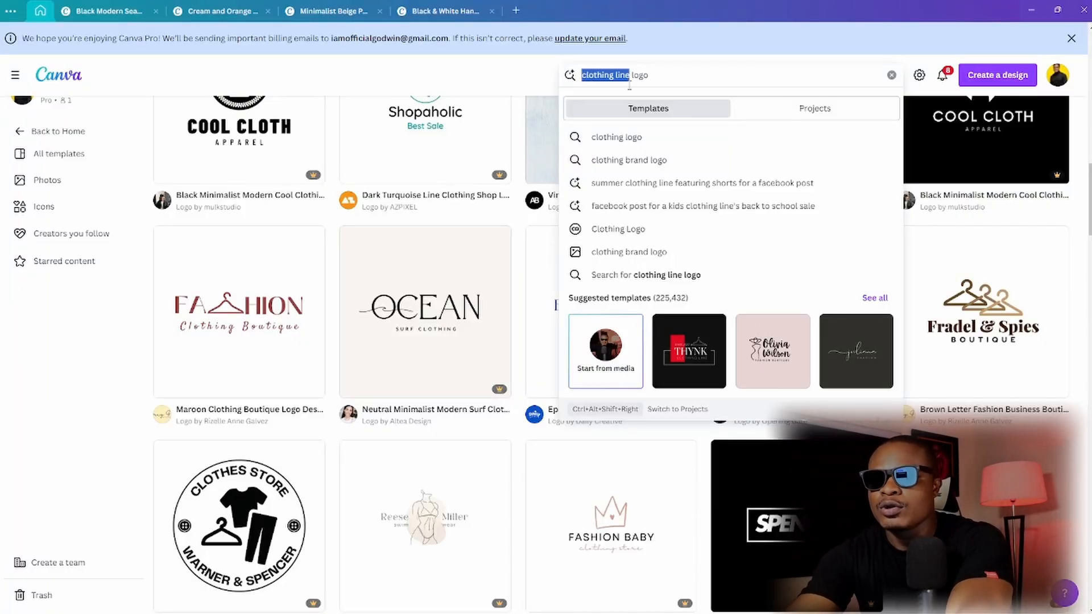
- Search the Canva templates for "shoe logo" and browse the available shoe logo designs
{"action": "type", "text": "shoe"}
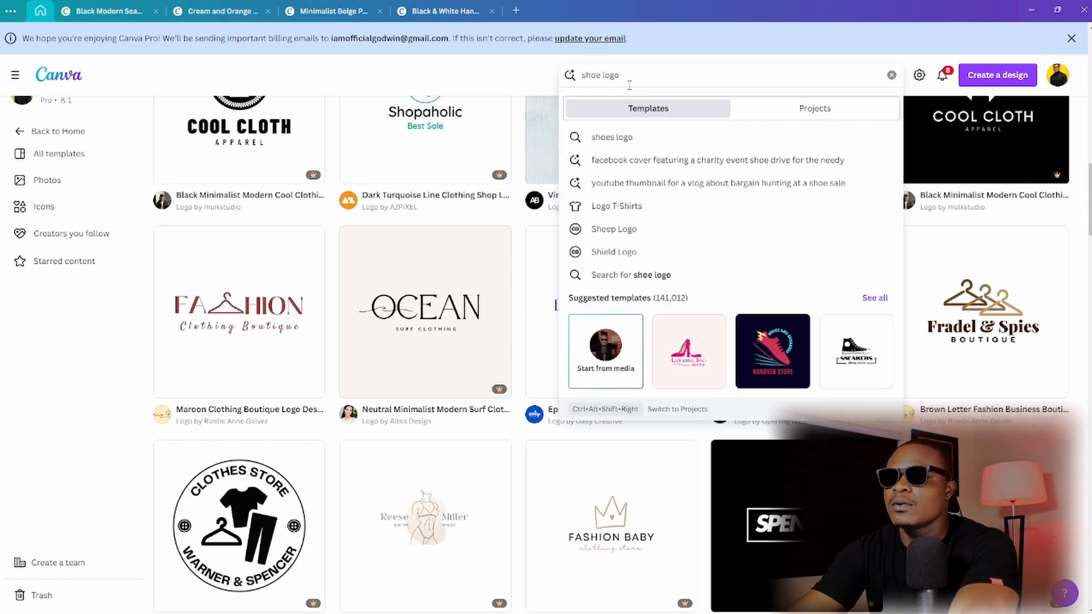
{"action": "key", "text": "Return"}
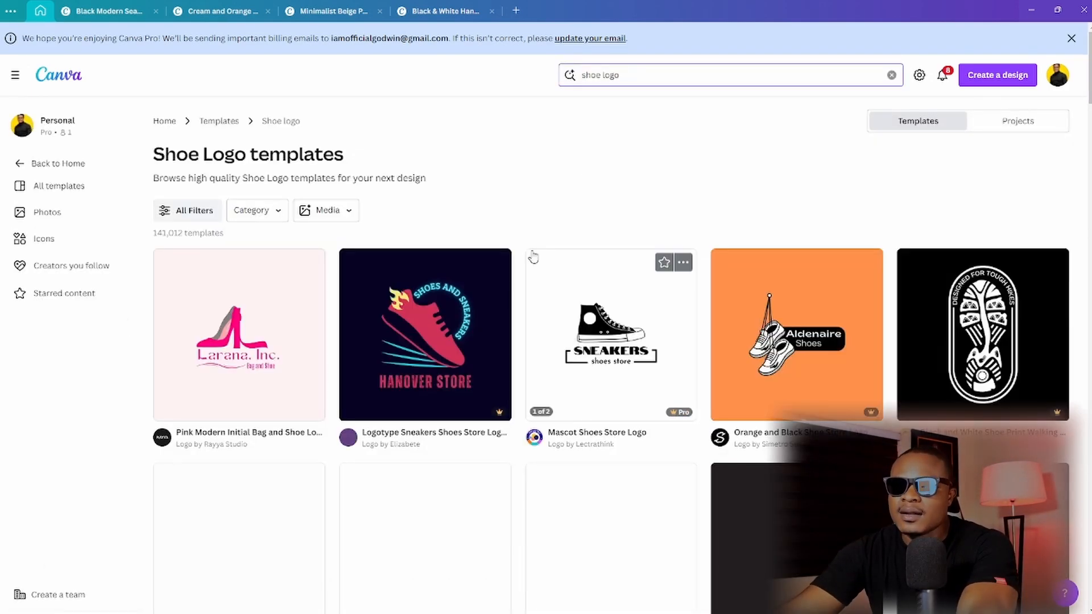
{"action": "scroll", "coordinate": [384, 356], "scroll_direction": "down", "scroll_amount": 3}
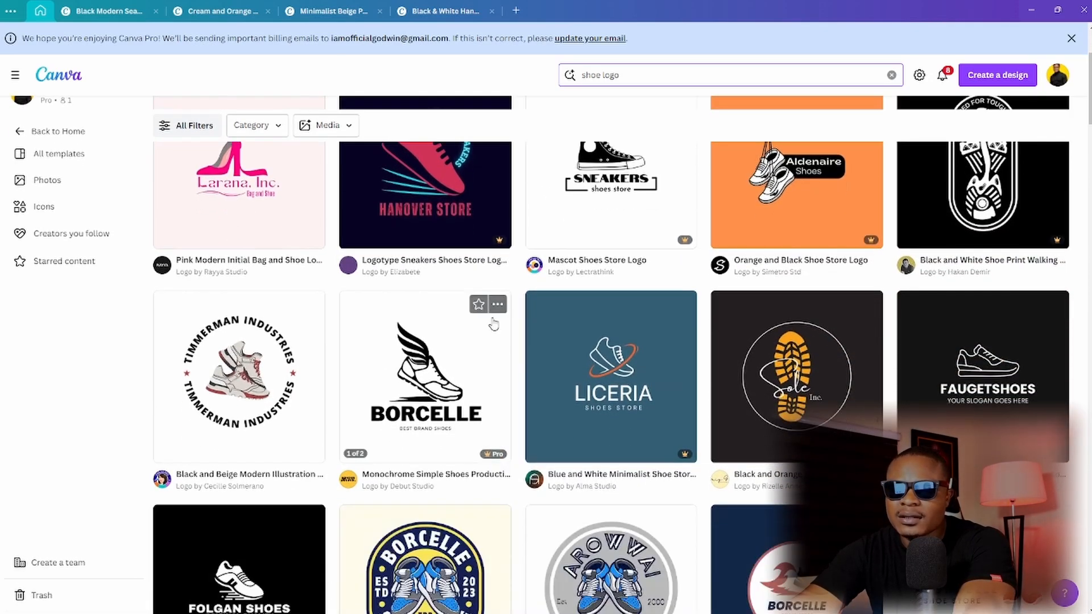
{"action": "scroll", "coordinate": [960, 328], "scroll_direction": "down", "scroll_amount": 4}
{"action": "scroll", "coordinate": [626, 370], "scroll_direction": "up", "scroll_amount": 4}
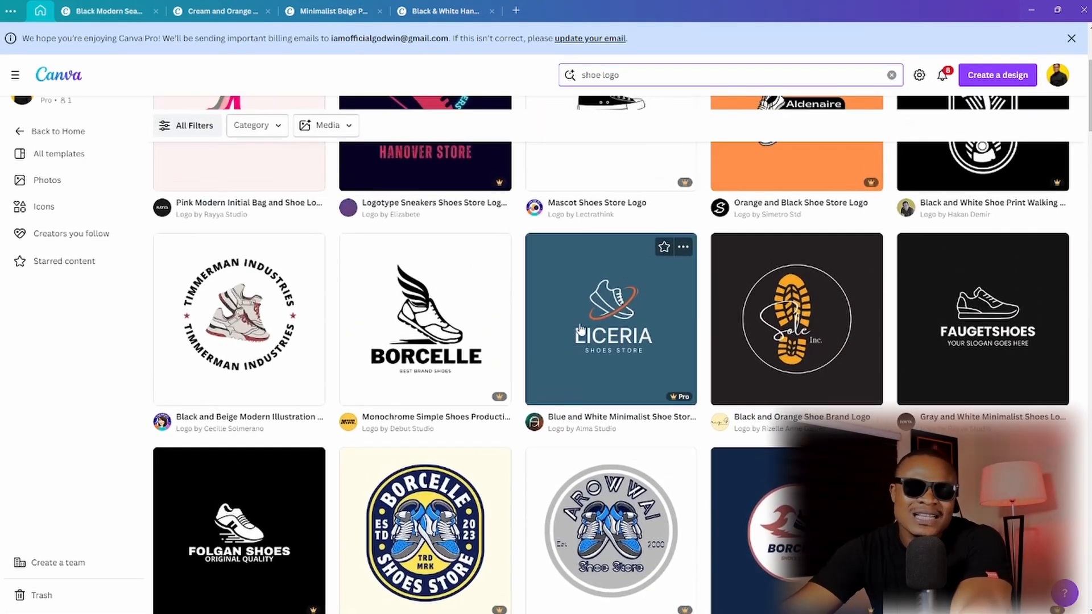
{"action": "scroll", "coordinate": [663, 407], "scroll_direction": "down", "scroll_amount": 6}
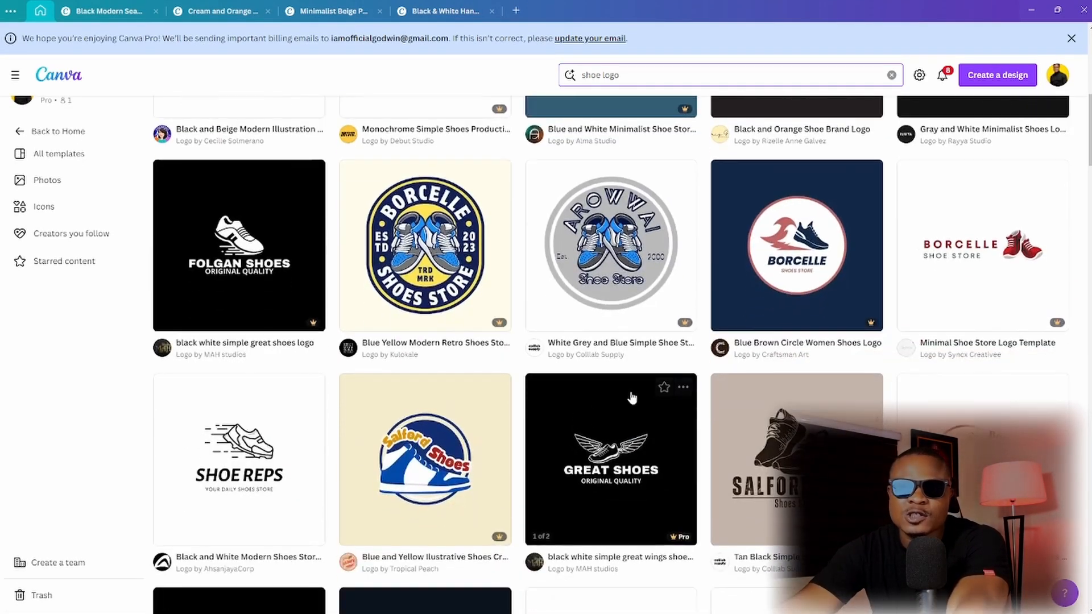
{"action": "scroll", "coordinate": [511, 392], "scroll_direction": "down", "scroll_amount": 6}
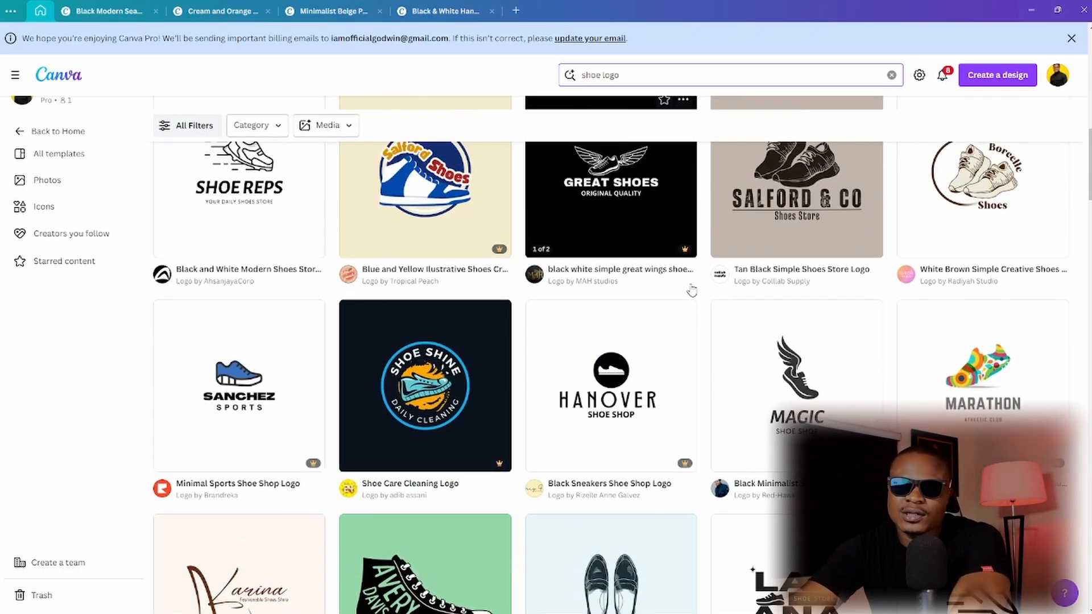
{"action": "scroll", "coordinate": [687, 315], "scroll_direction": "up", "scroll_amount": 1}
{"action": "scroll", "coordinate": [682, 318], "scroll_direction": "down", "scroll_amount": 2}
{"action": "scroll", "coordinate": [671, 321], "scroll_direction": "up", "scroll_amount": 12}
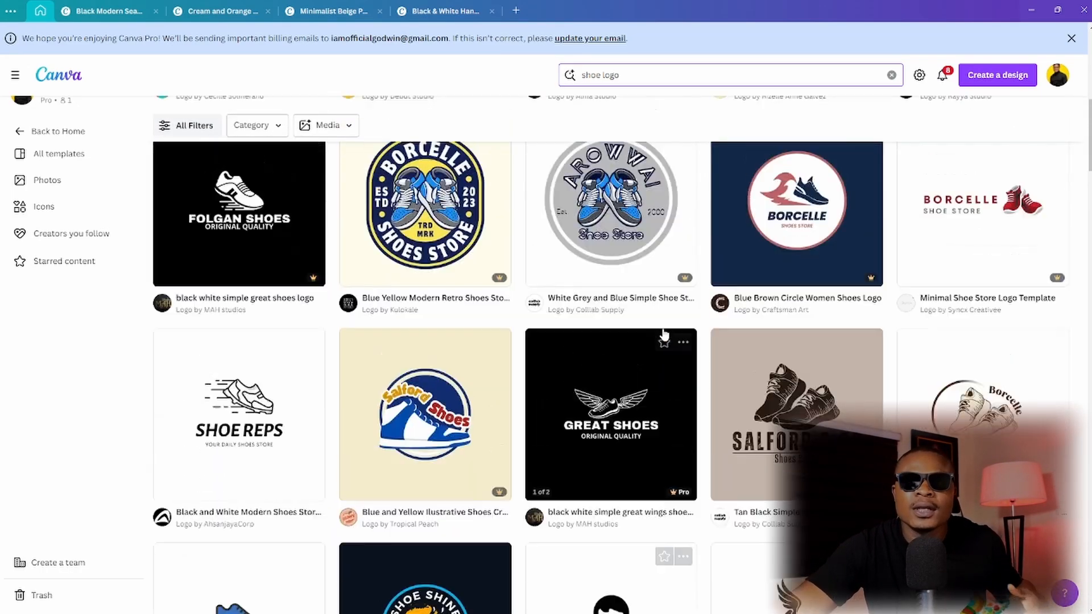
{"action": "scroll", "coordinate": [655, 267], "scroll_direction": "up", "scroll_amount": 3}
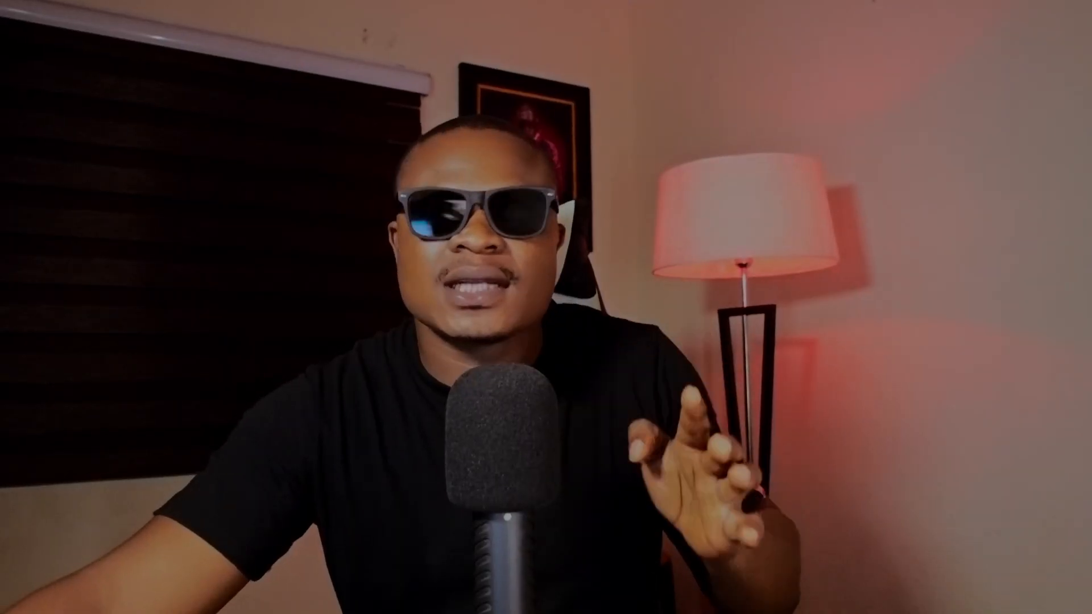